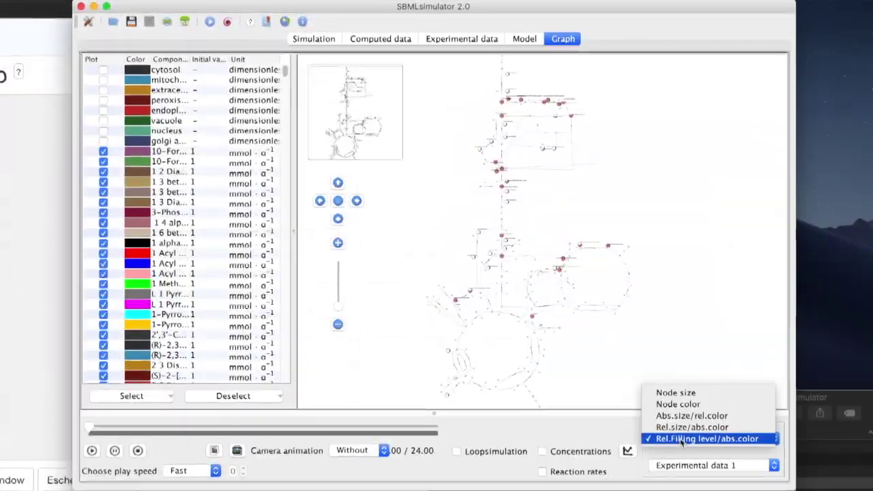
# - Play the data animation, switching nodes between relative filling level and node size
pyautogui.click(681, 438)
pyautogui.click(91, 450)
pyautogui.click(682, 439)
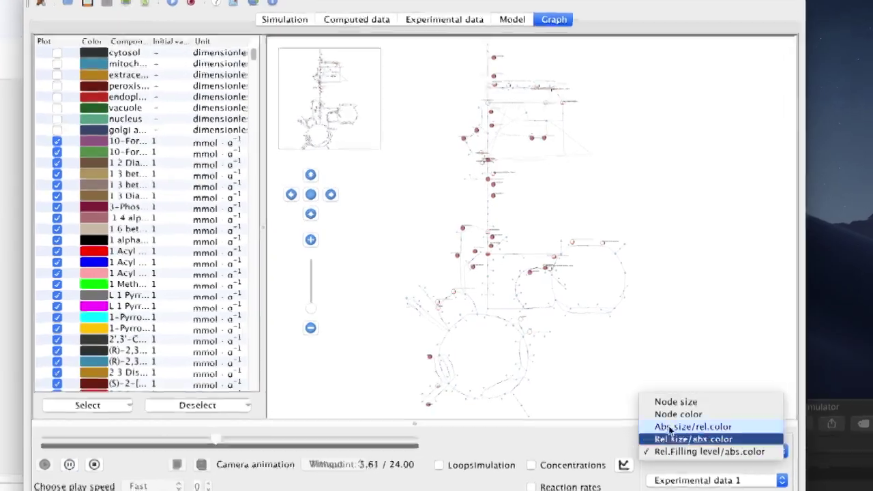
pyautogui.click(672, 403)
# - Launch SBMLsimulator 2.0 in English with java -Duser.language=en -jar SBMLsimulator_v2.0.jar
pyautogui.click(682, 452)
pyautogui.click(682, 451)
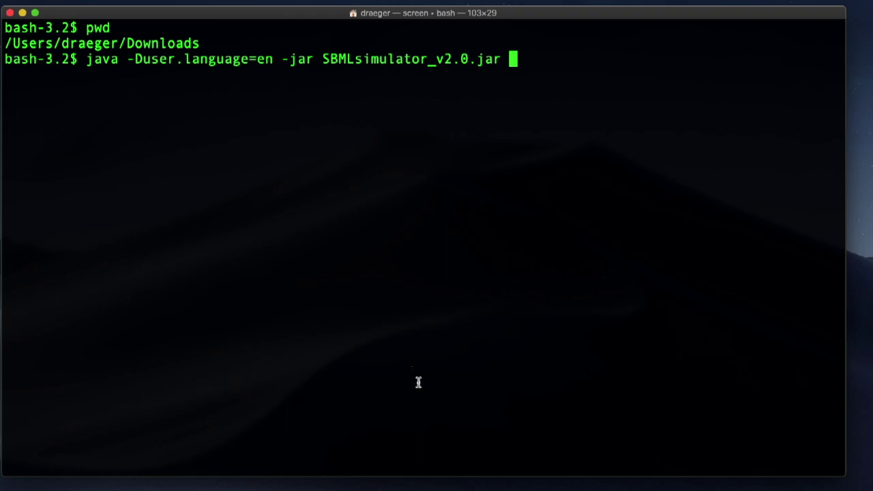
pyautogui.press('Return')
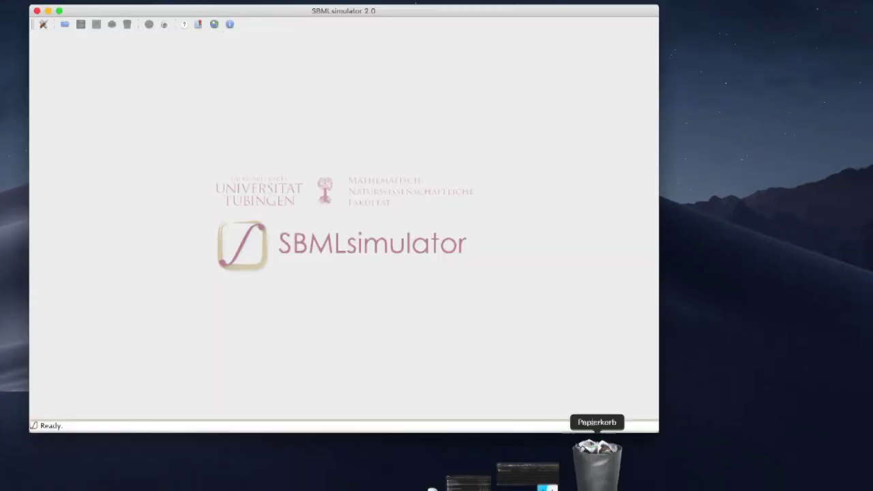
# - Load iMM904_with_layout_fixed.xml from Finder, accepting default value 1 for undefined species
pyautogui.click(558, 488)
pyautogui.moveTo(518, 424); pyautogui.dragTo(327, 286)
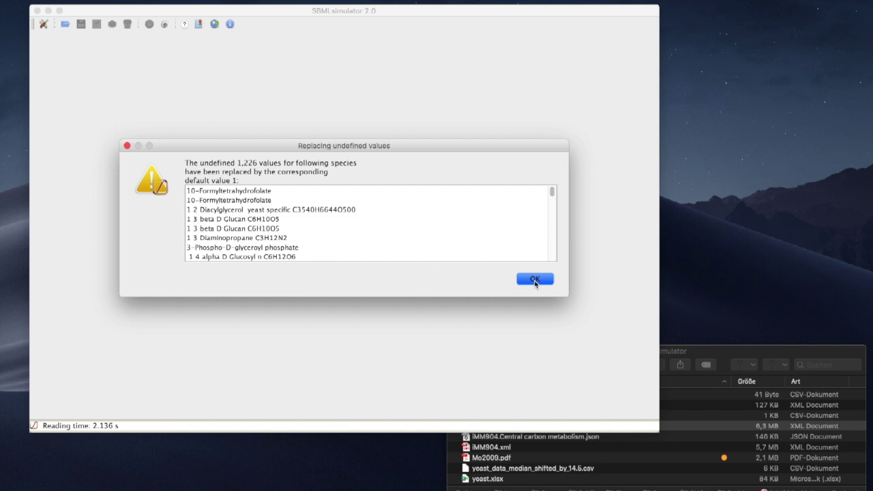
pyautogui.click(535, 279)
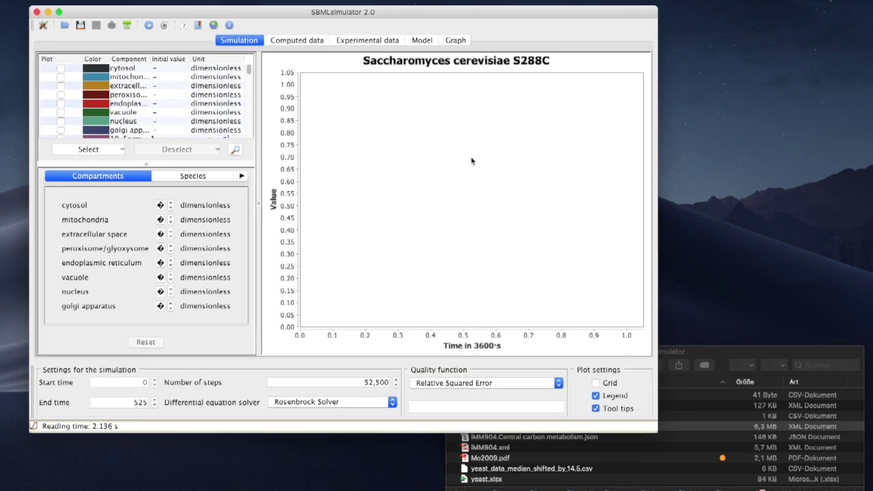
# - Show the Graph view, zoom toward the pyruvate area, then zoom out to the whole network
pyautogui.click(455, 44)
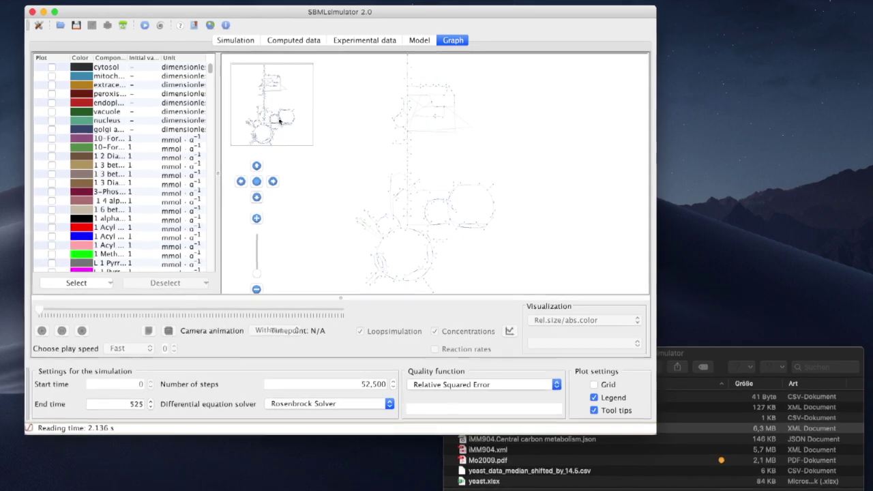
pyautogui.scroll(3, 406, 191)
pyautogui.scroll(3, 256, 96)
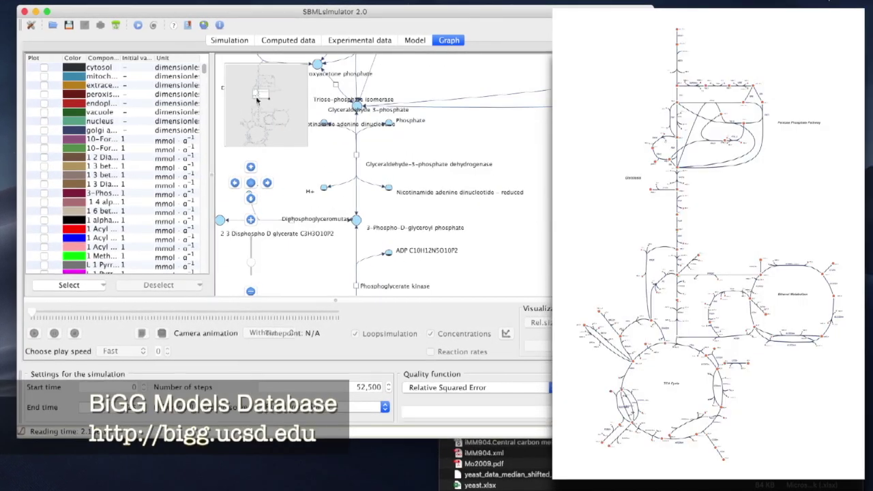
pyautogui.moveTo(259, 89)
pyautogui.mouseDown()
pyautogui.moveTo(250, 75)
pyautogui.moveTo(247, 95)
pyautogui.mouseUp()
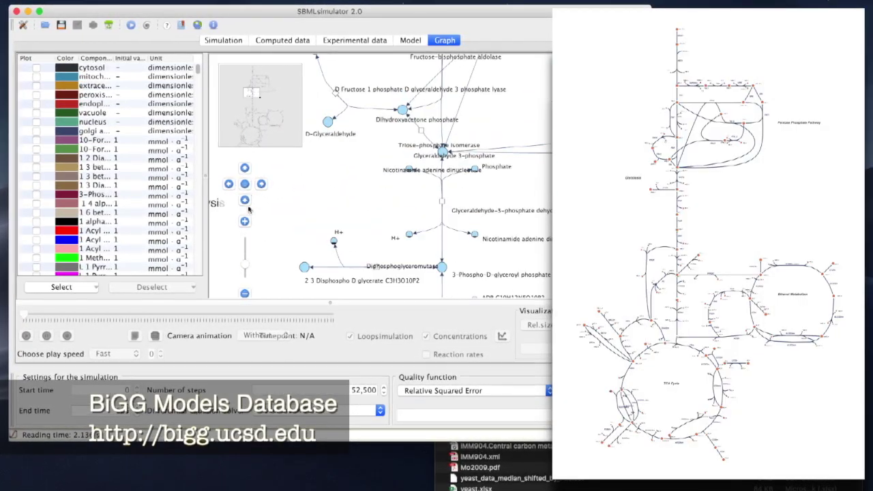
pyautogui.click(249, 198)
pyautogui.scroll(-5, 290, 198)
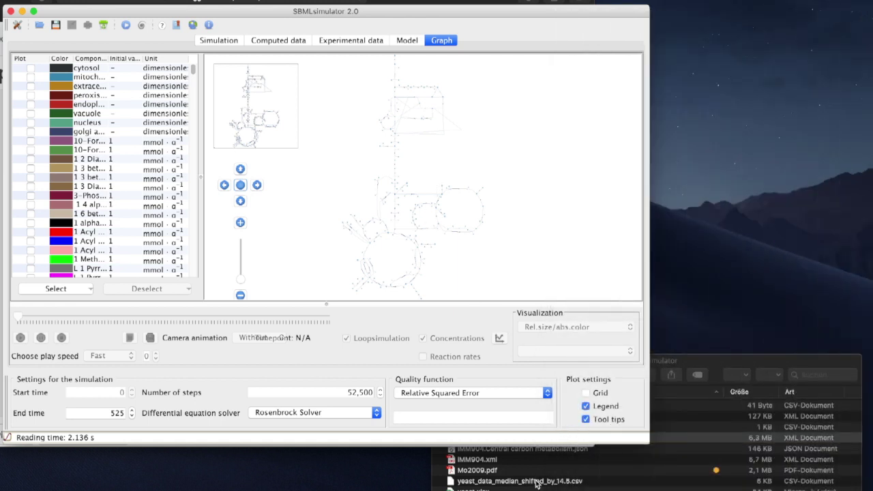
# - Import yeast_data_median_shifted_by_14.5.csv, keeping the M_g6p_c, M_r5p_c and M_f6p_c column mappings
pyautogui.moveTo(536, 482); pyautogui.dragTo(435, 233)
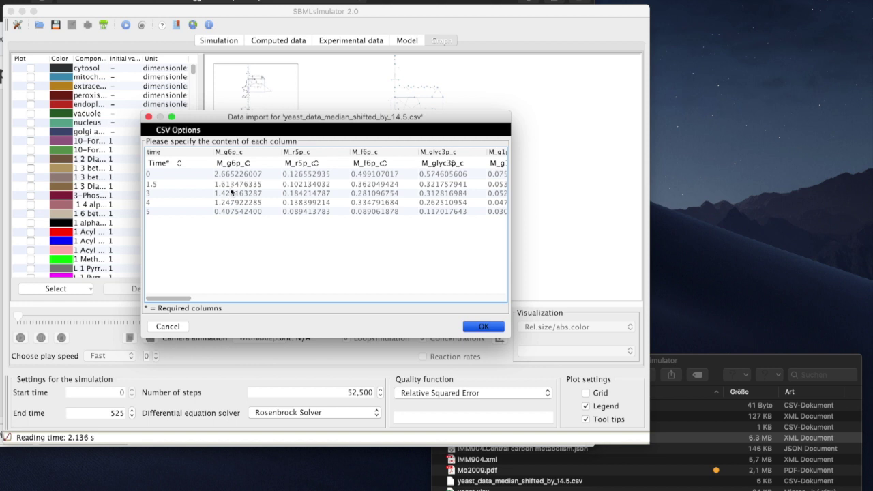
pyautogui.click(242, 164)
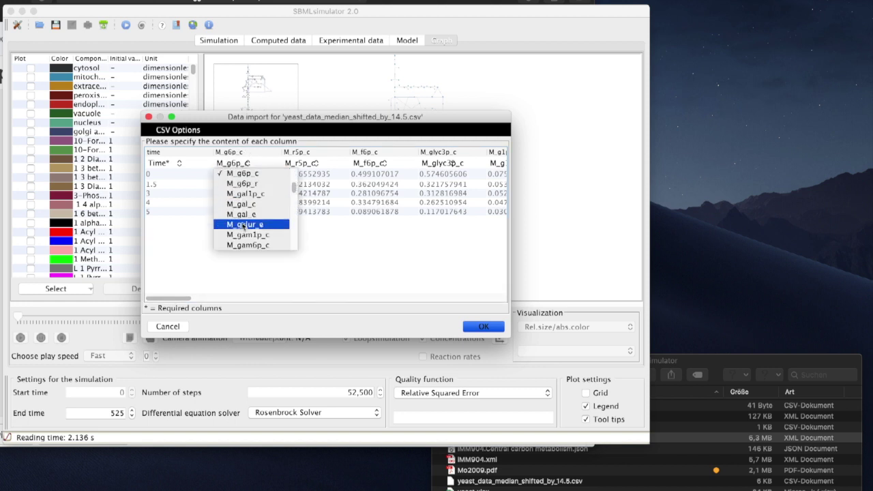
pyautogui.click(243, 169)
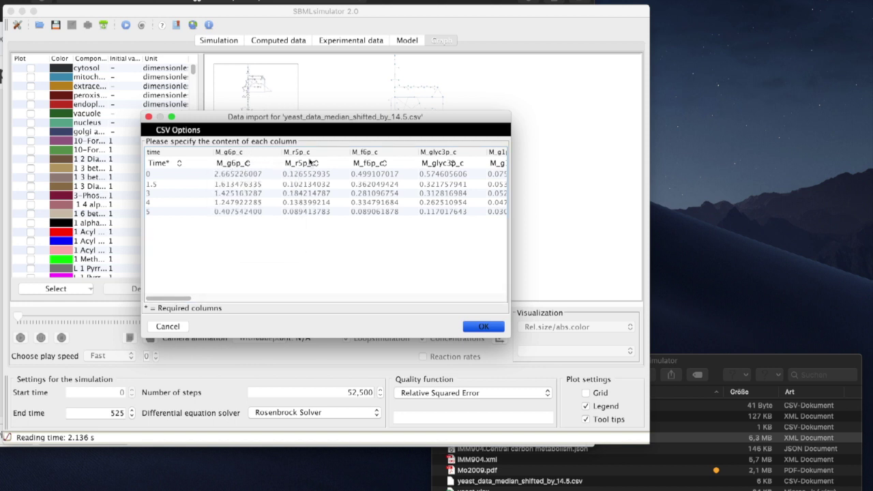
pyautogui.click(315, 165)
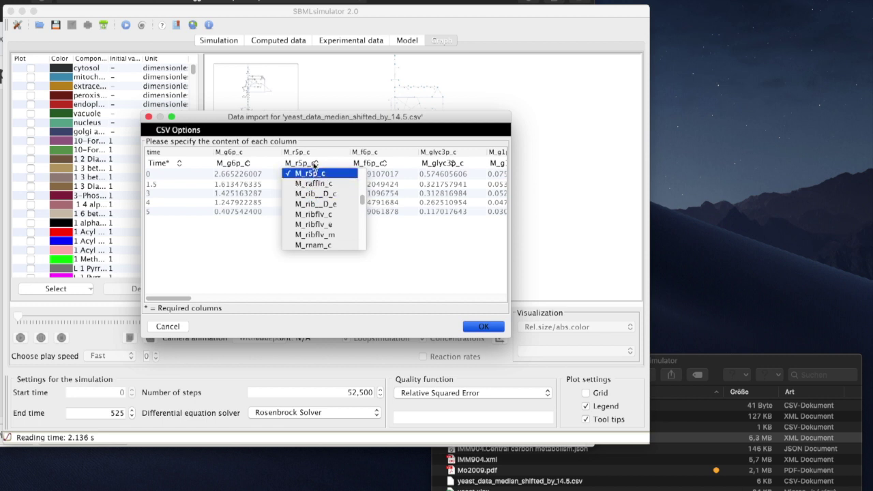
pyautogui.click(315, 164)
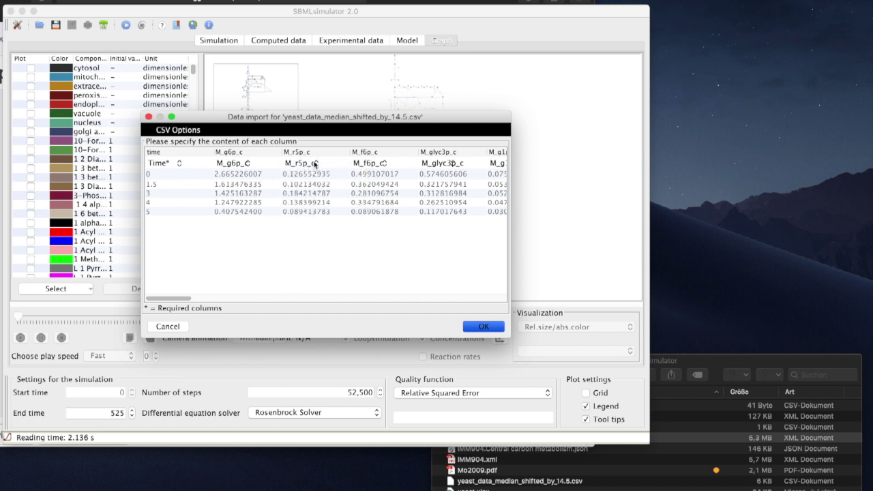
pyautogui.click(383, 165)
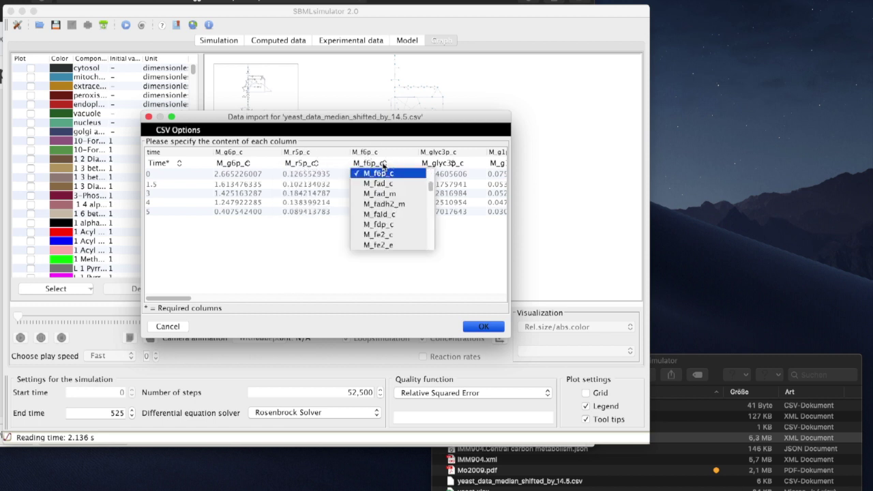
pyautogui.click(384, 164)
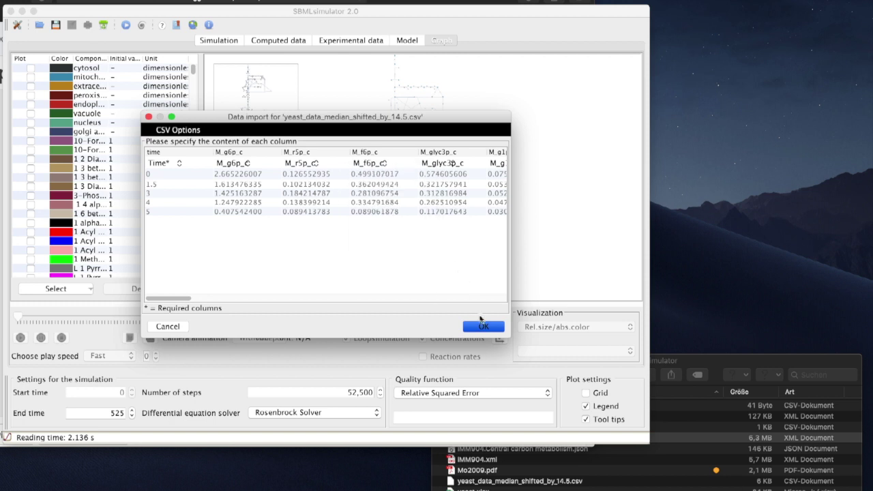
pyautogui.click(484, 328)
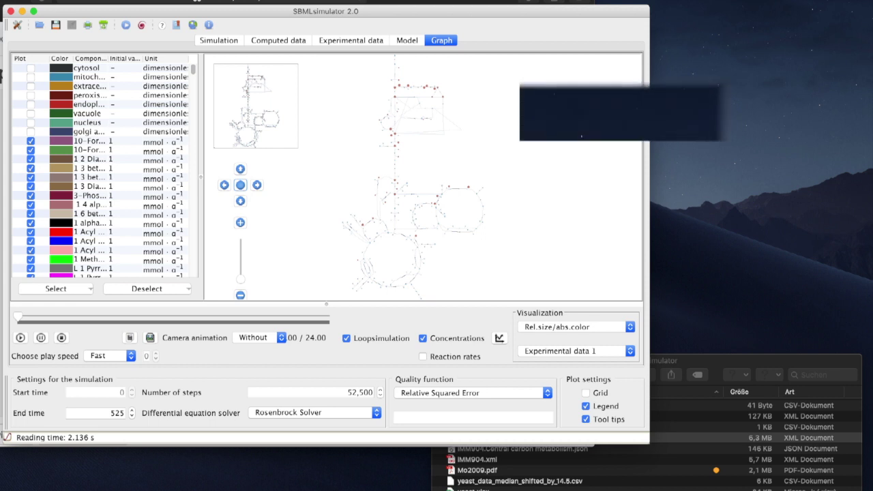
# - Hide the simulation options panel and the status bar from the View menu
pyautogui.click(698, 46)
pyautogui.click(709, 66)
pyautogui.click(709, 65)
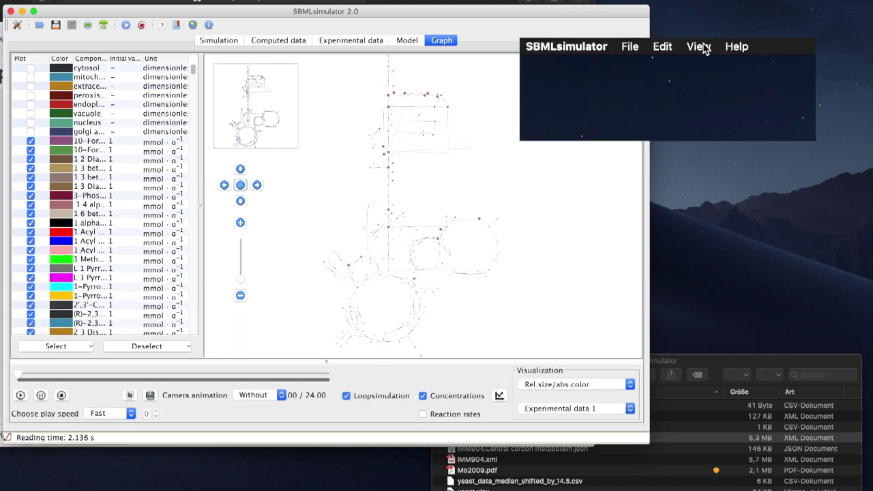
pyautogui.click(700, 46)
pyautogui.click(709, 80)
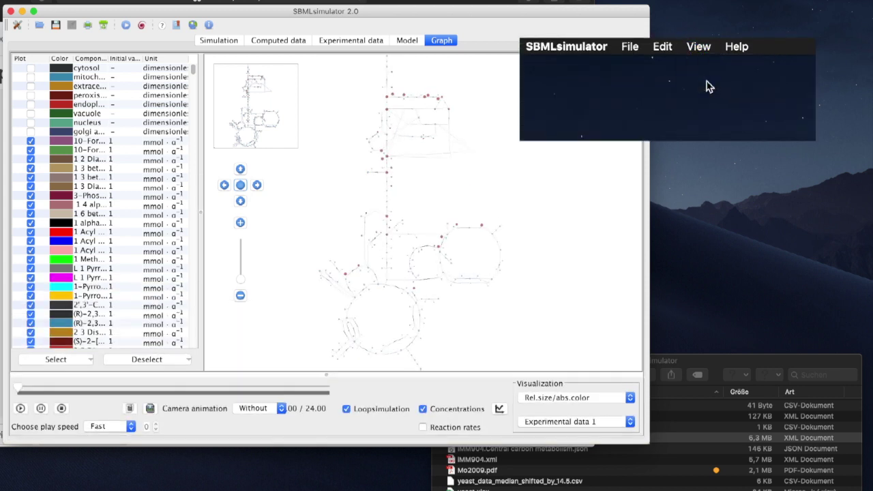
# - Review the Experimental data table, widening the 3-Phospho-D-glyceroyl phosphate column, then return to Graph
pyautogui.click(347, 43)
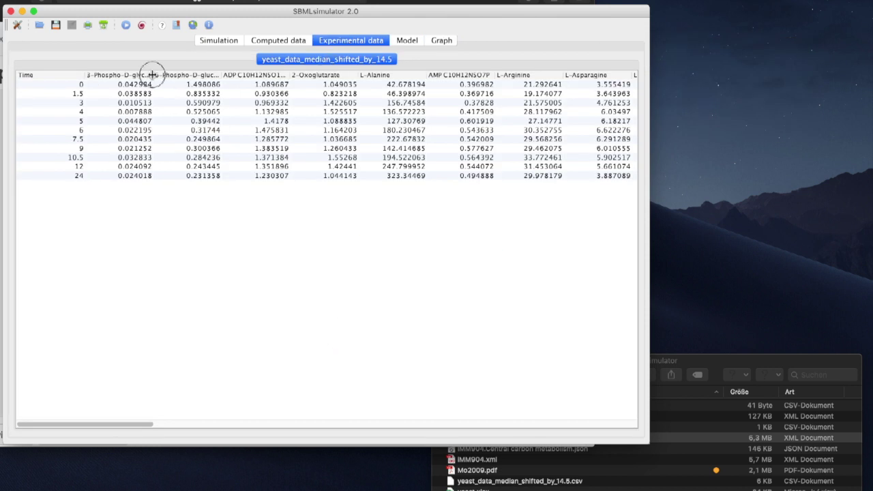
pyautogui.moveTo(153, 74); pyautogui.dragTo(207, 74)
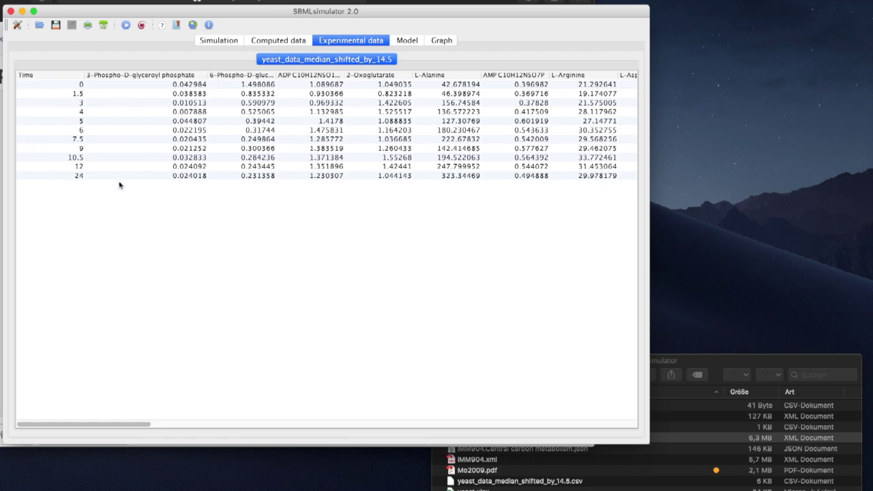
pyautogui.hscroll(10, 120, 185)
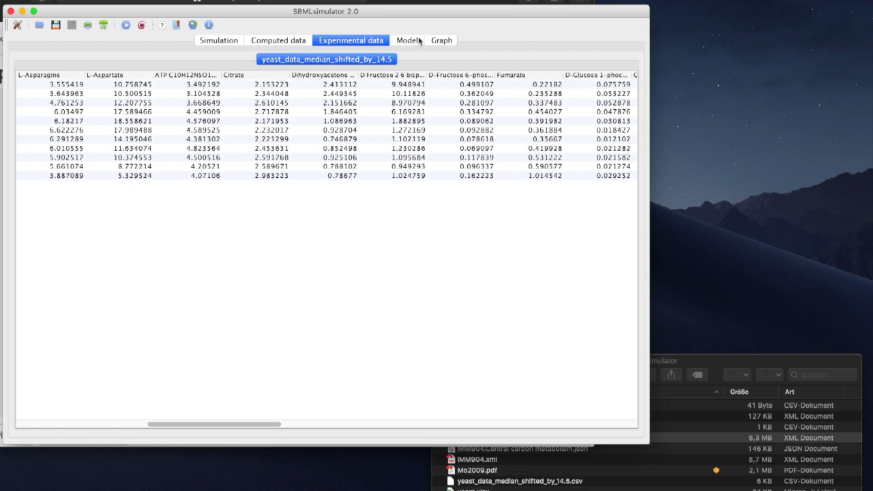
pyautogui.click(443, 41)
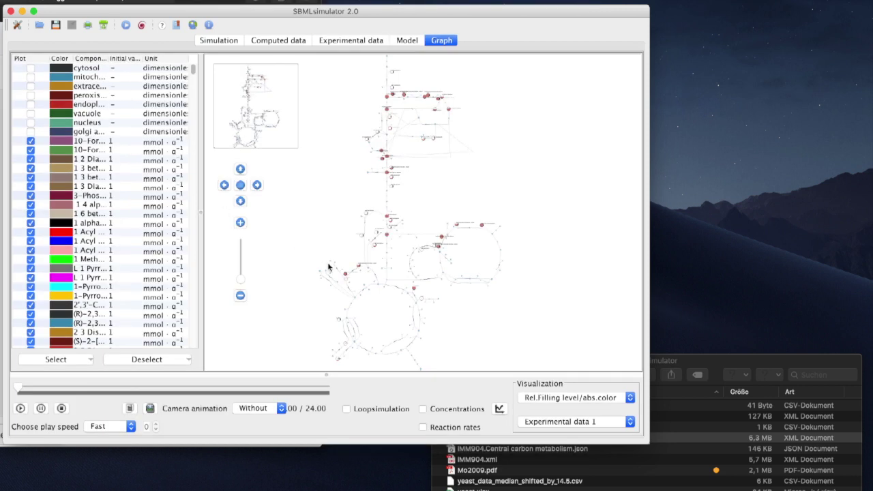
# - Animate Experimental data 1 on the map as relative filling level with absolute colour
pyautogui.click(559, 422)
pyautogui.click(559, 425)
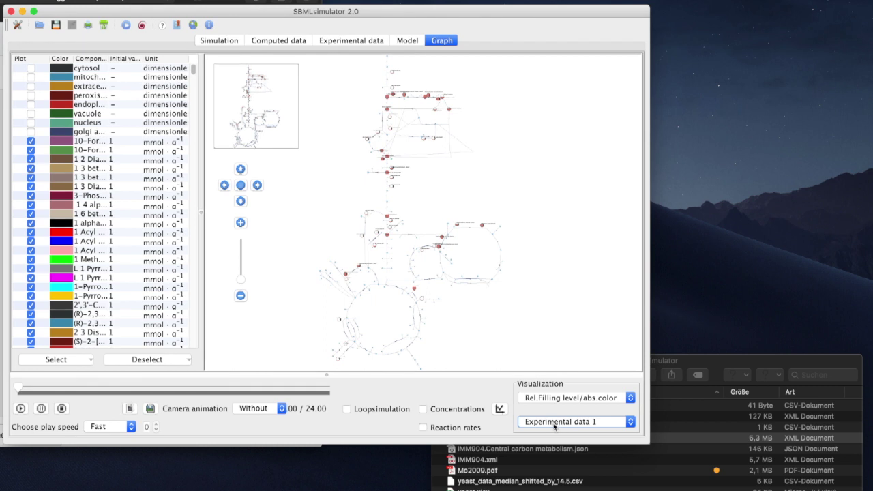
pyautogui.click(550, 398)
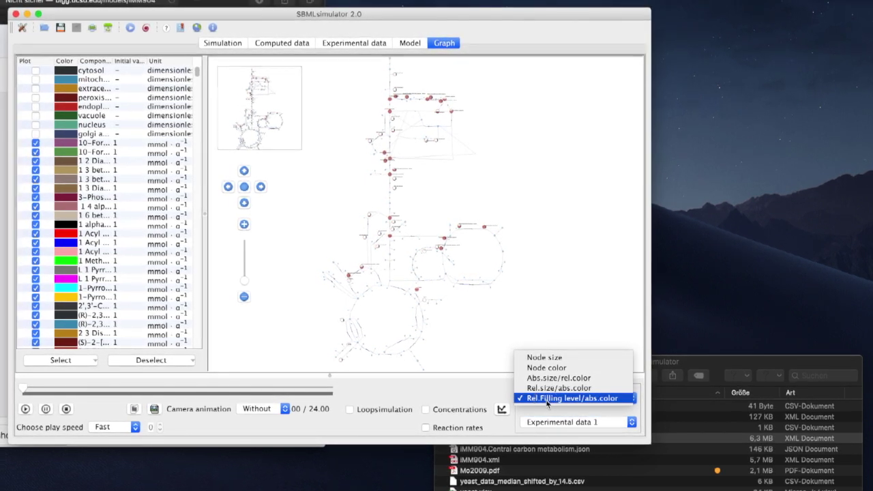
pyautogui.click(547, 399)
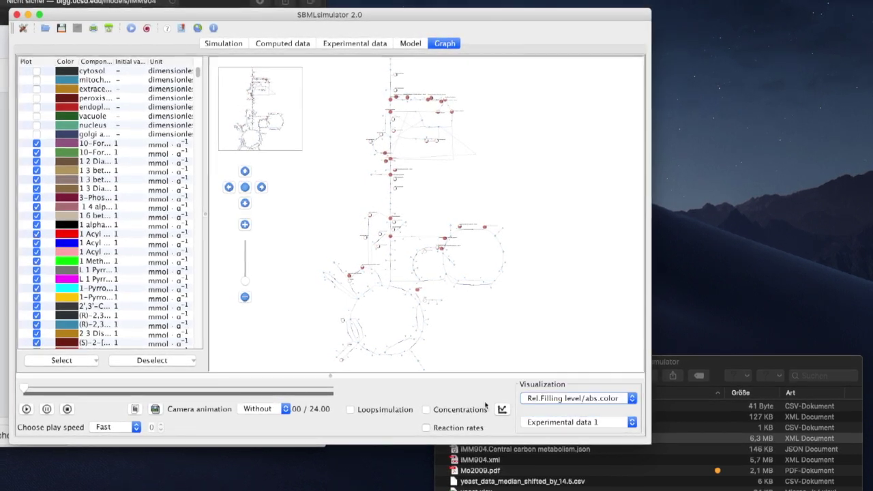
pyautogui.click(30, 409)
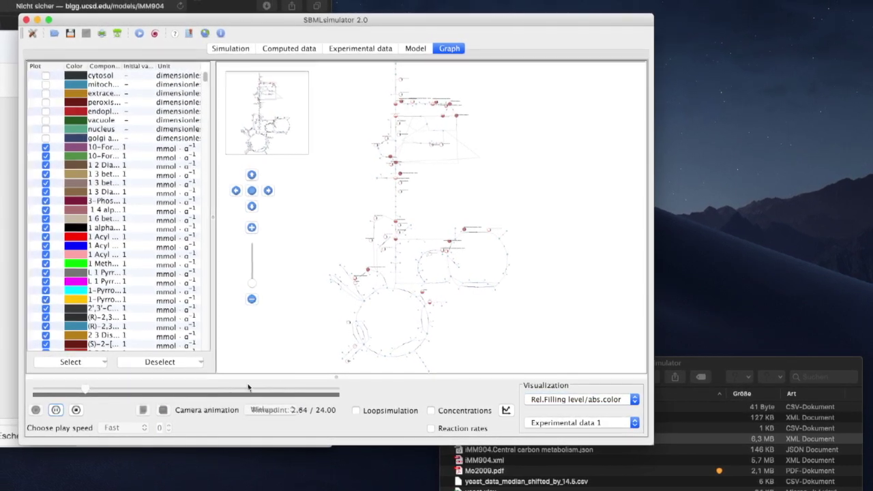
# - Switch the Visualization to Node size
pyautogui.click(545, 400)
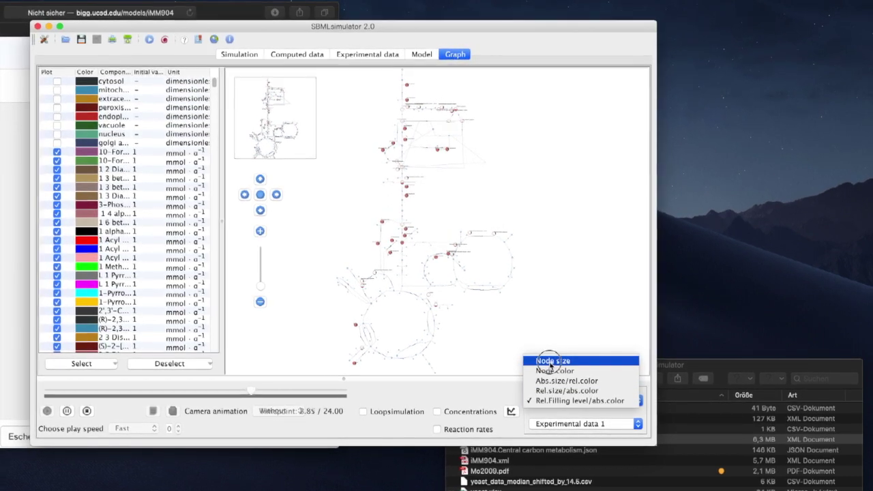
pyautogui.click(551, 362)
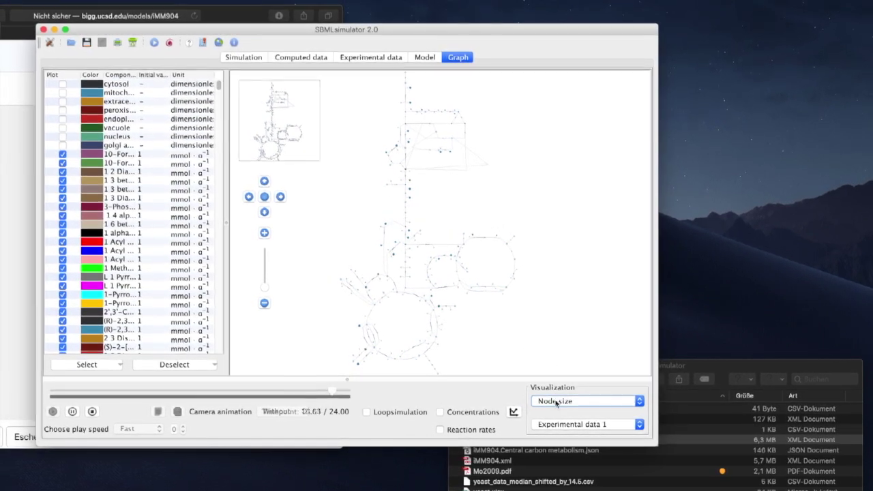
pyautogui.click(555, 403)
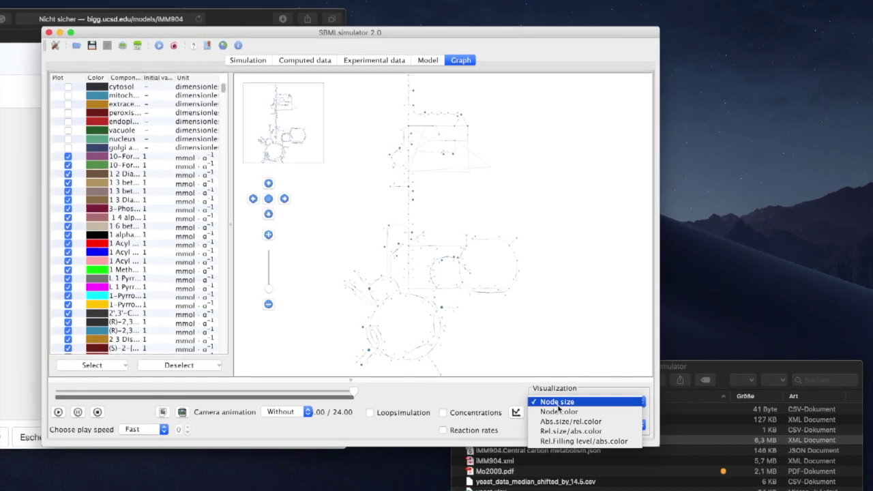
pyautogui.click(557, 402)
# - Enable Loopsimulation and set the Visualization to Rel.size/abs.color
pyautogui.click(396, 415)
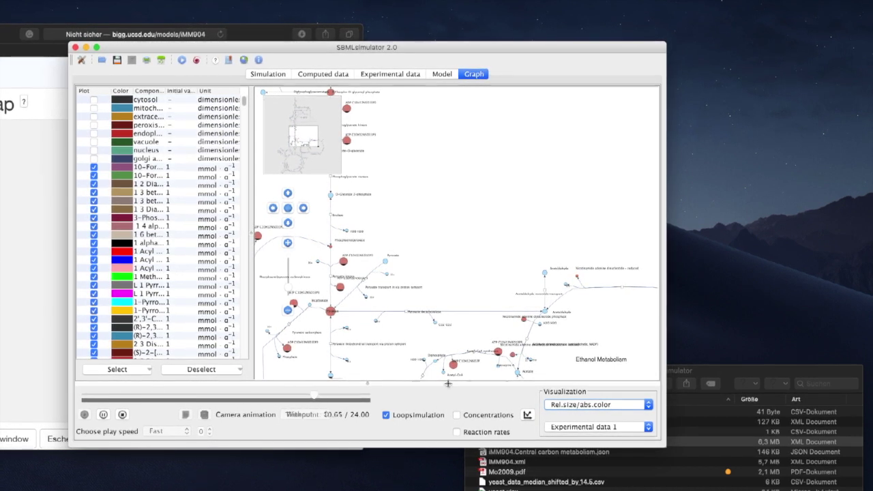
pyautogui.click(565, 406)
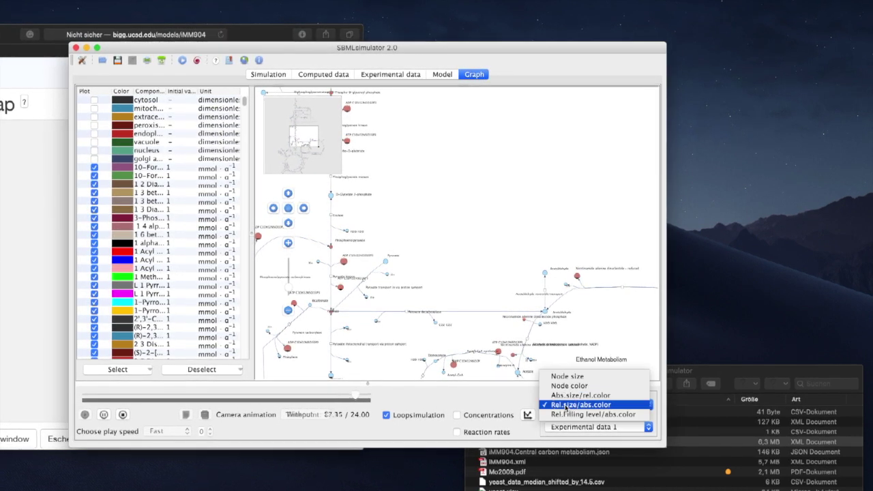
pyautogui.click(561, 405)
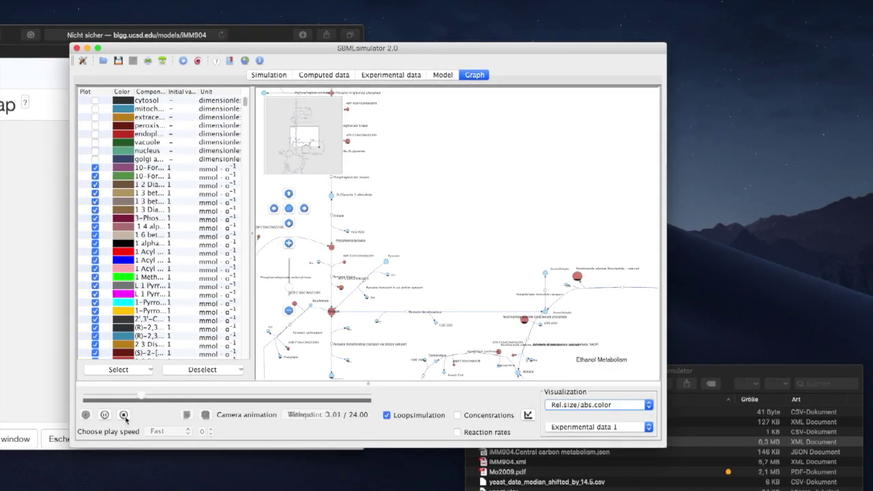
# - Stop the simulation and set Maximum node size to 300 in Network dynamics preferences
pyautogui.click(124, 415)
pyautogui.click(81, 61)
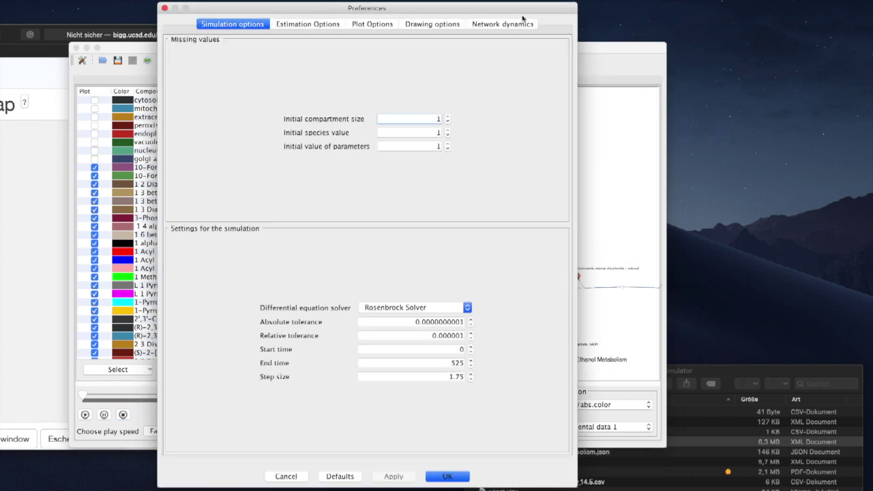
pyautogui.click(500, 24)
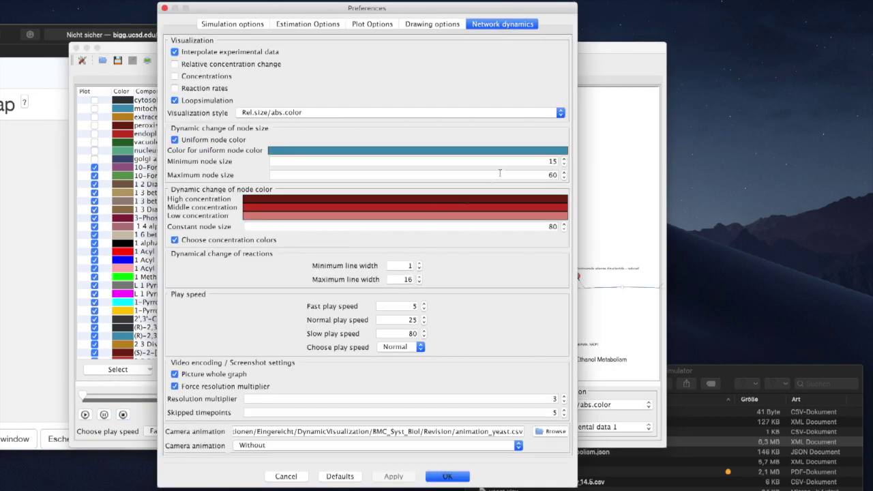
pyautogui.moveTo(518, 173); pyautogui.dragTo(552, 175)
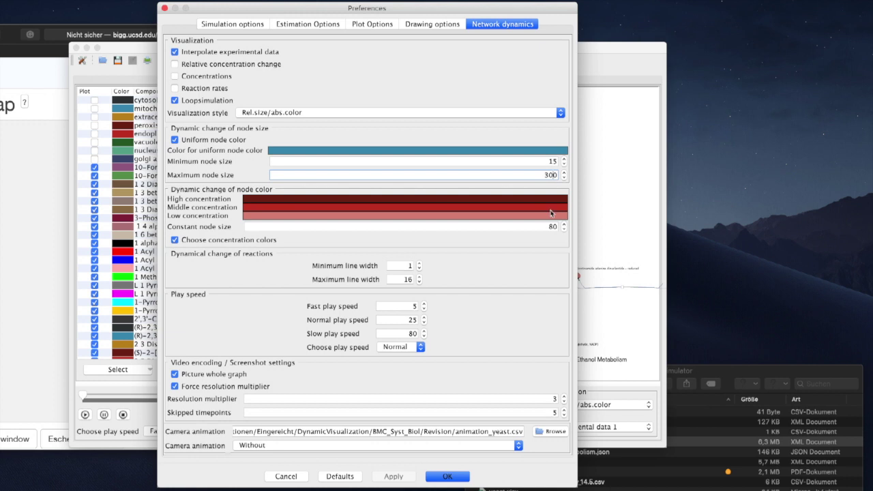
pyautogui.click(447, 476)
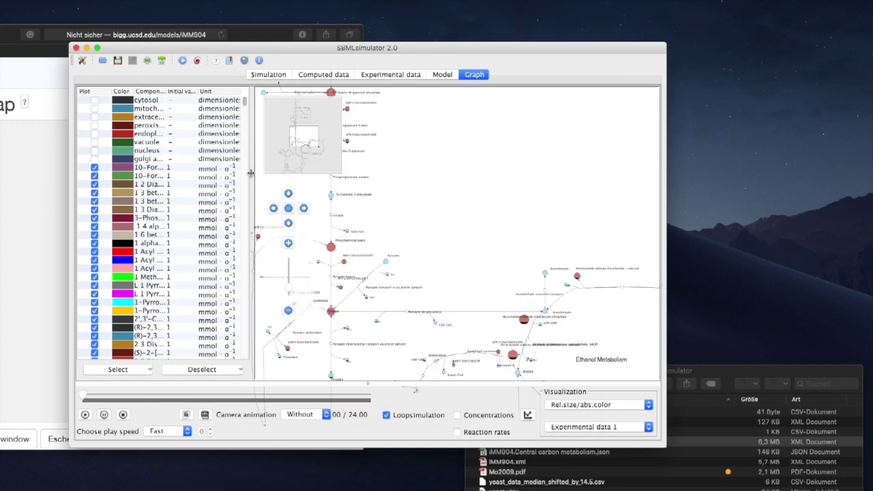
# - Replay the animation, cycling Visualization through Node size and Node color toward Abs.size/rel.color
pyautogui.click(85, 415)
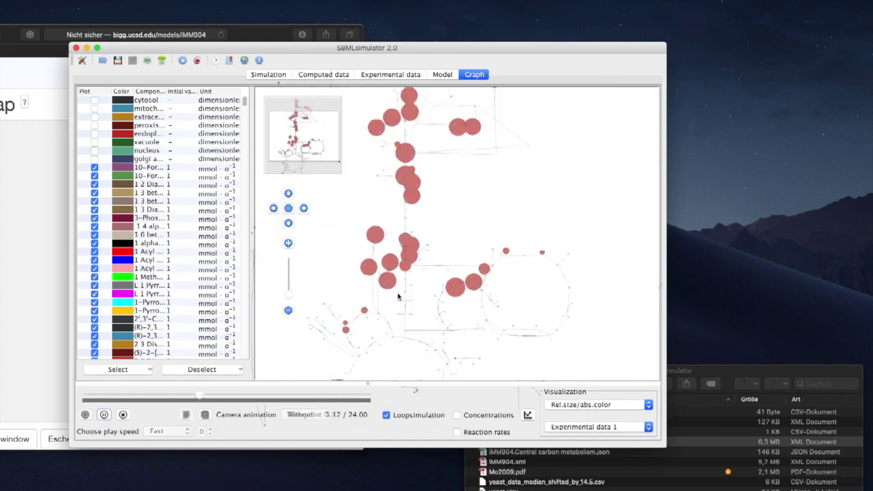
pyautogui.click(559, 406)
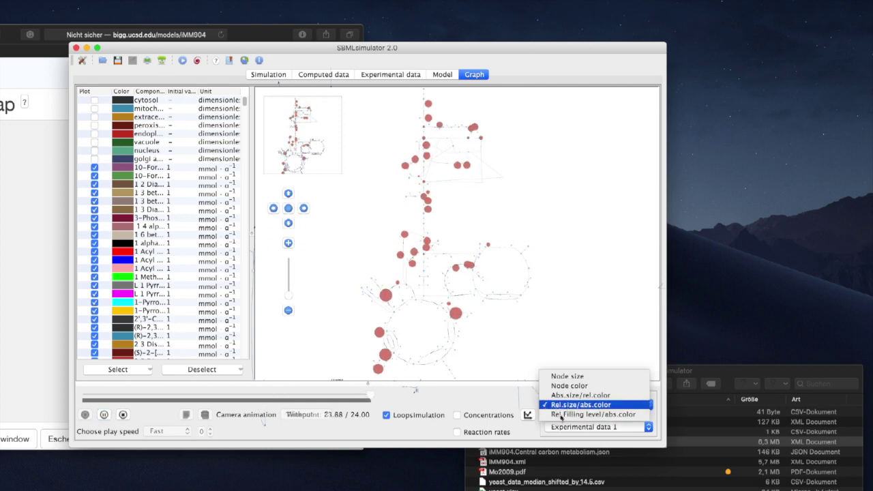
pyautogui.click(566, 376)
pyautogui.click(571, 405)
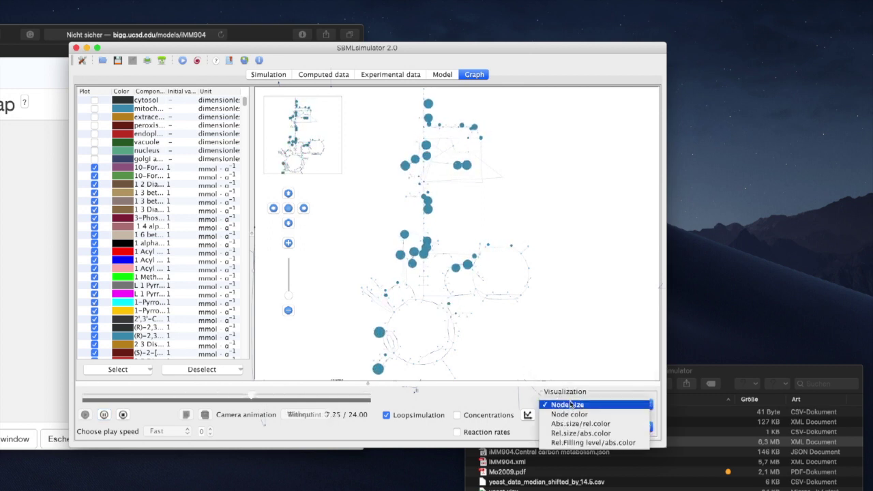
pyautogui.click(572, 414)
pyautogui.click(571, 406)
# - Cycle the Visualization through Abs.size/rel.color and Rel.size/abs.color to Rel.Filling level/abs.color
pyautogui.click(572, 414)
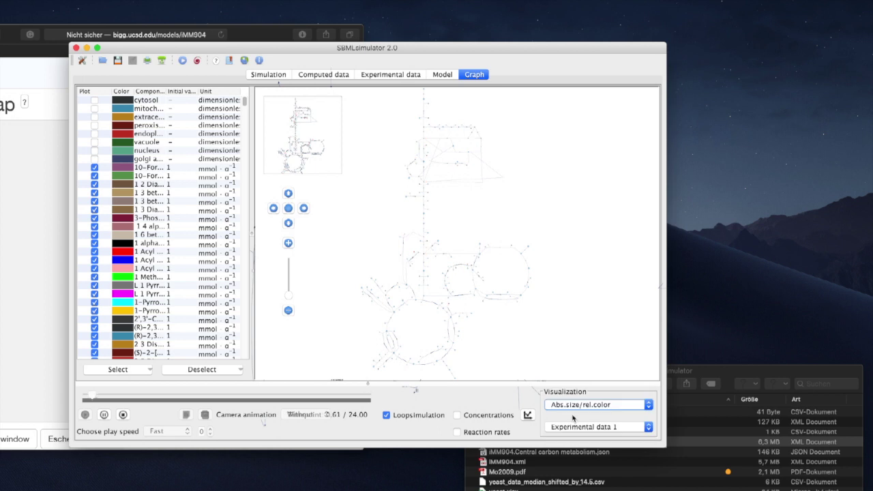
pyautogui.click(571, 407)
pyautogui.click(568, 413)
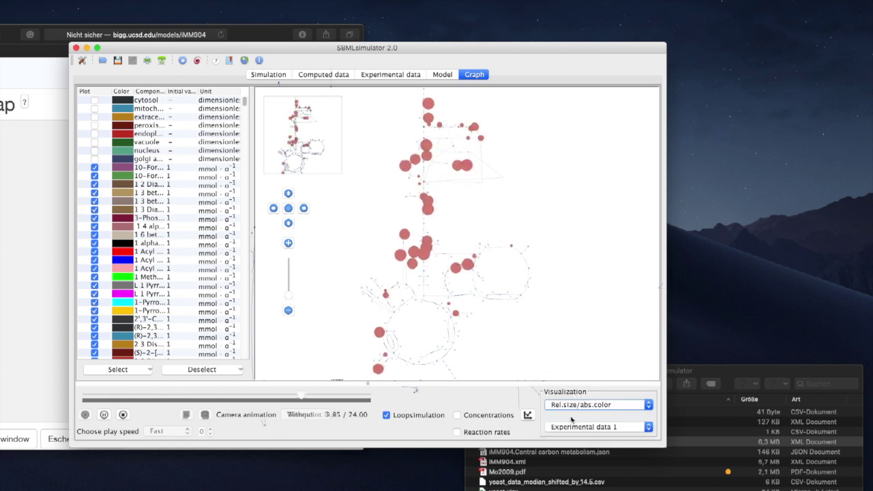
pyautogui.click(568, 407)
pyautogui.click(568, 415)
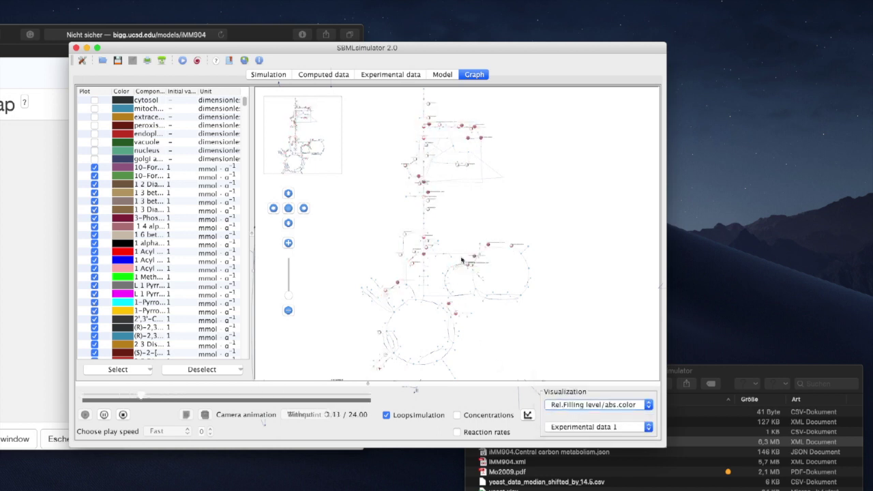
pyautogui.scroll(5, 463, 270)
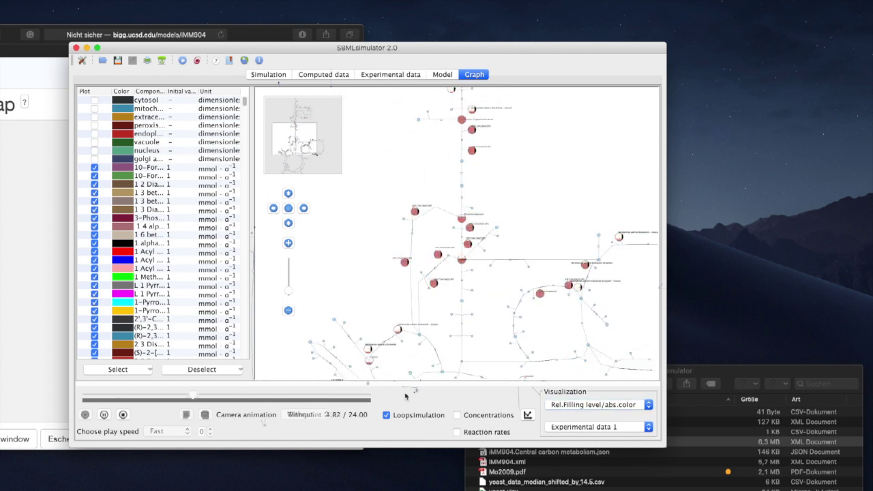
# - Stop playback at about time 7 of 24 and zoom into the pyruvate nodes
pyautogui.click(124, 415)
pyautogui.click(91, 396)
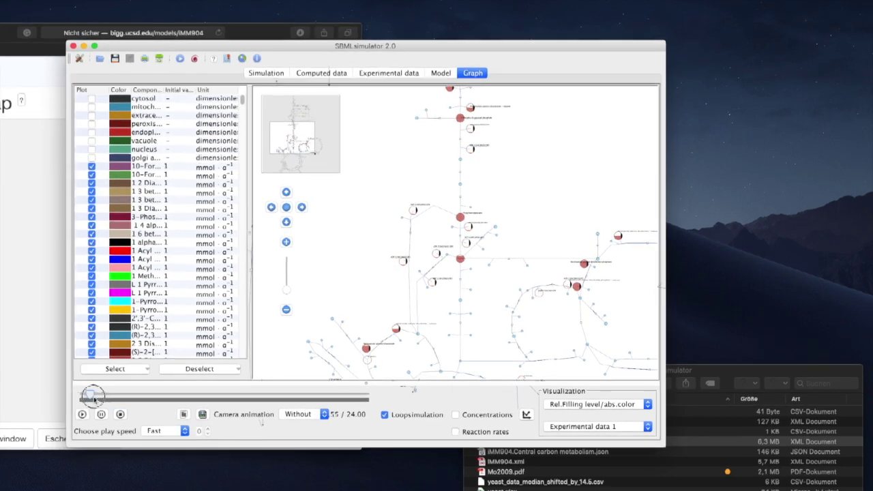
pyautogui.moveTo(90, 397); pyautogui.dragTo(195, 398)
pyautogui.moveTo(281, 126); pyautogui.dragTo(293, 130)
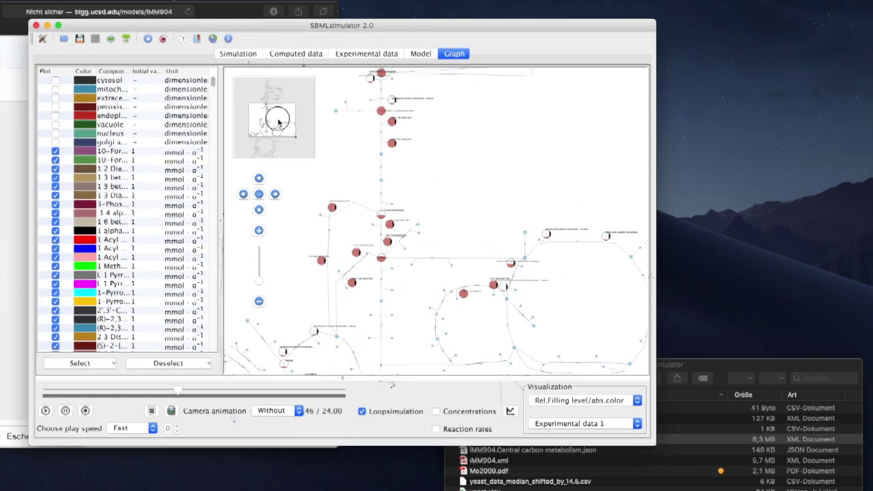
pyautogui.scroll(10, 272, 122)
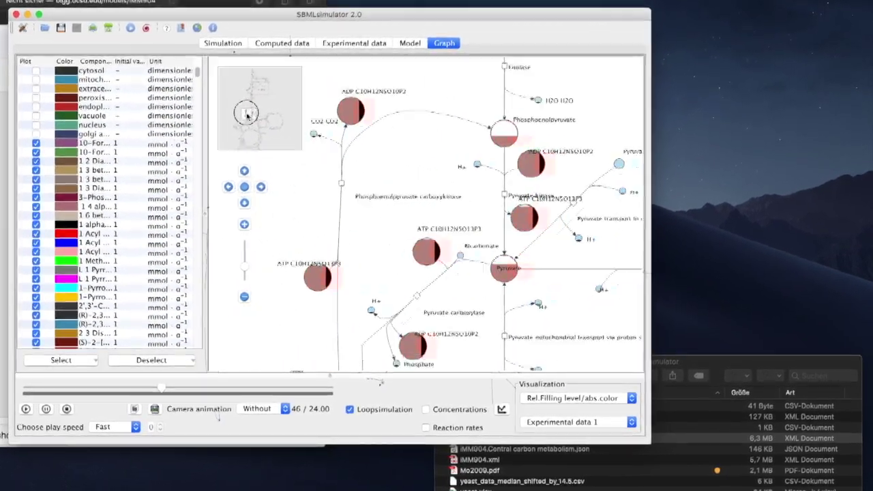
# - Export a PNG screenshot of the graph to the Desktop as test.png
pyautogui.click(150, 408)
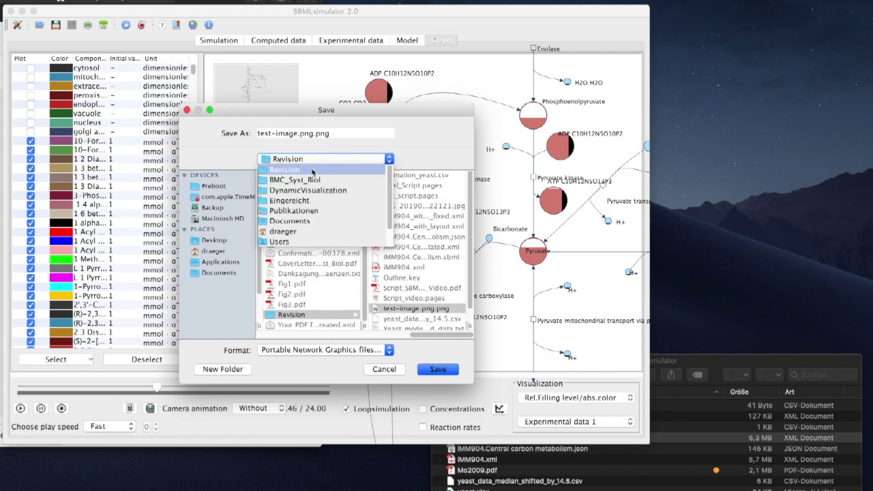
pyautogui.click(283, 278)
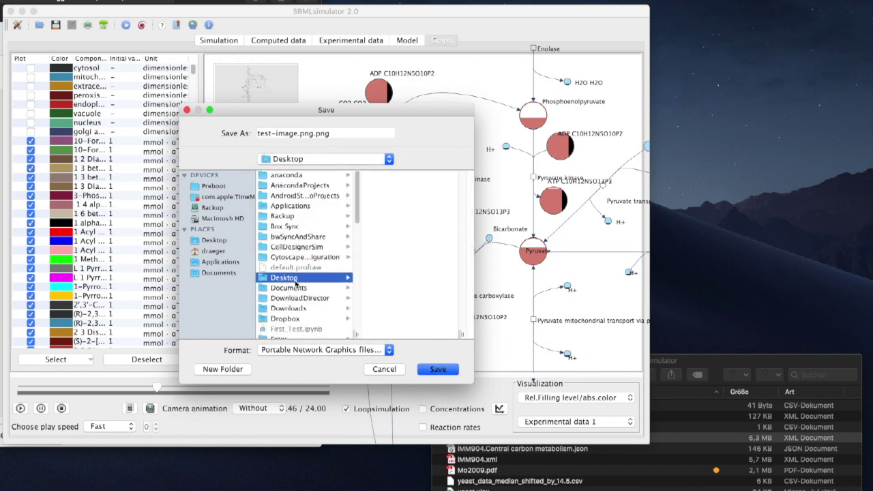
pyautogui.click(349, 134)
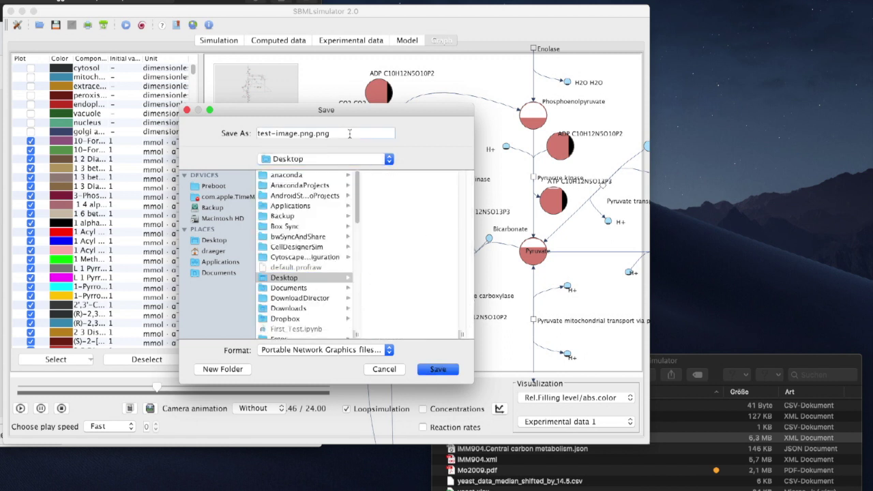
pyautogui.moveTo(349, 134); pyautogui.dragTo(262, 136)
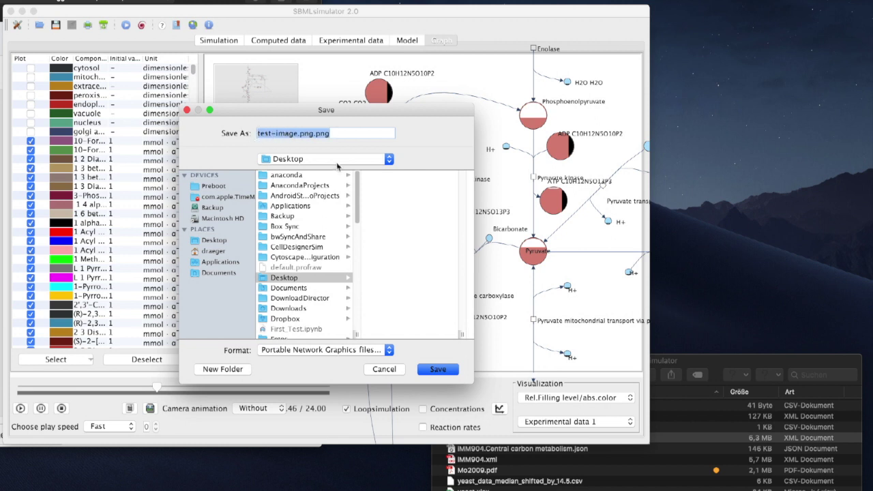
pyautogui.press('BackSpace')
pyautogui.write('test')
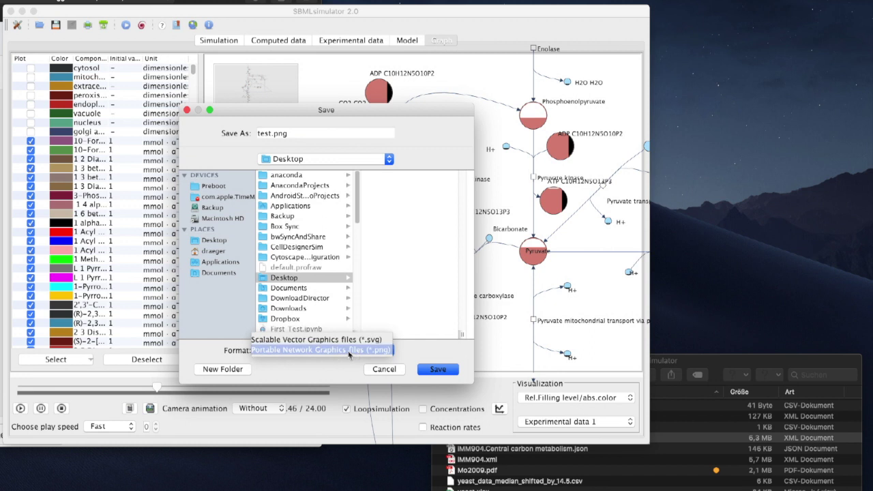
pyautogui.click(439, 371)
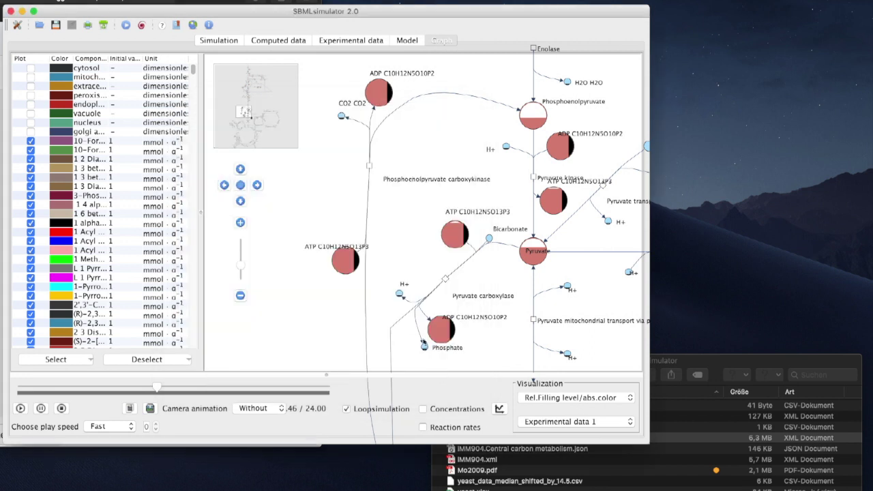
# - Set the play speed to Normal and start the data animation
pyautogui.click(110, 426)
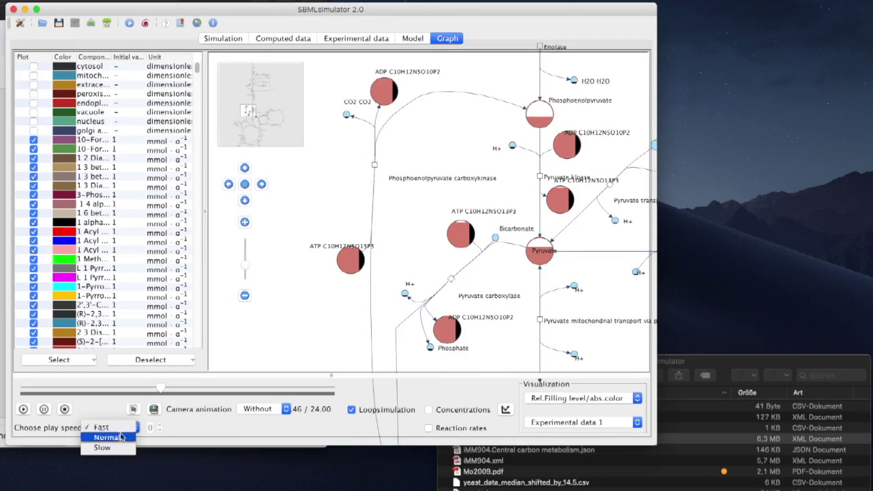
pyautogui.click(120, 437)
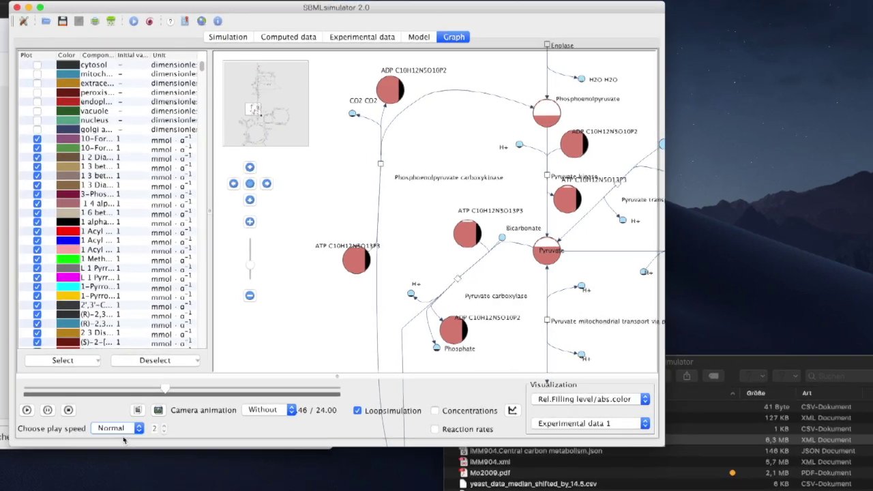
pyautogui.click(23, 409)
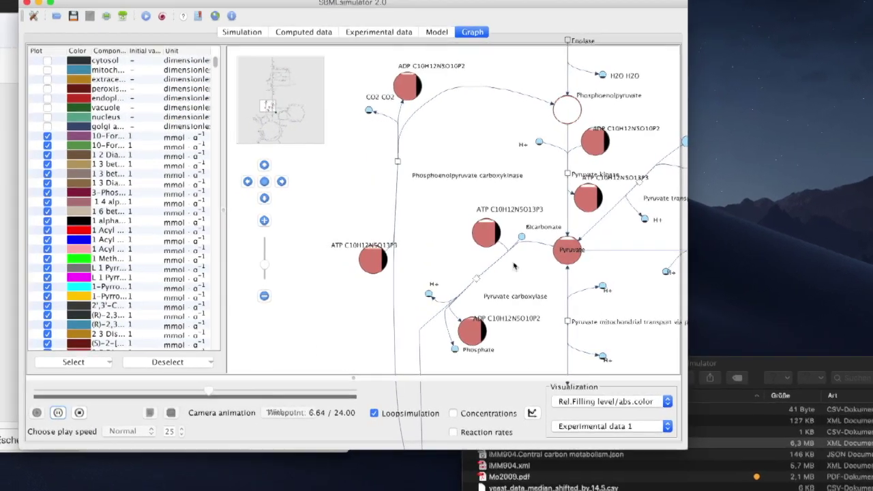
pyautogui.scroll(-5, 508, 255)
# - Preview Node size visualization, then return to Rel.Filling level/abs.color
pyautogui.click(618, 403)
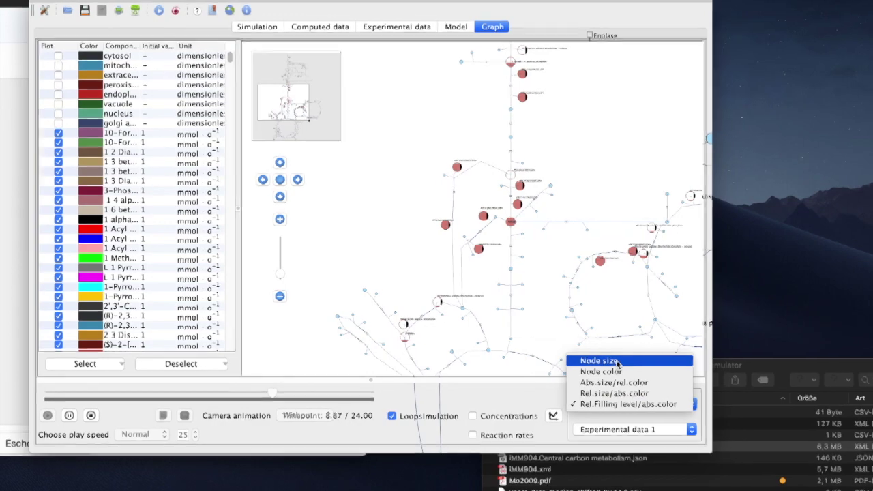
pyautogui.click(607, 358)
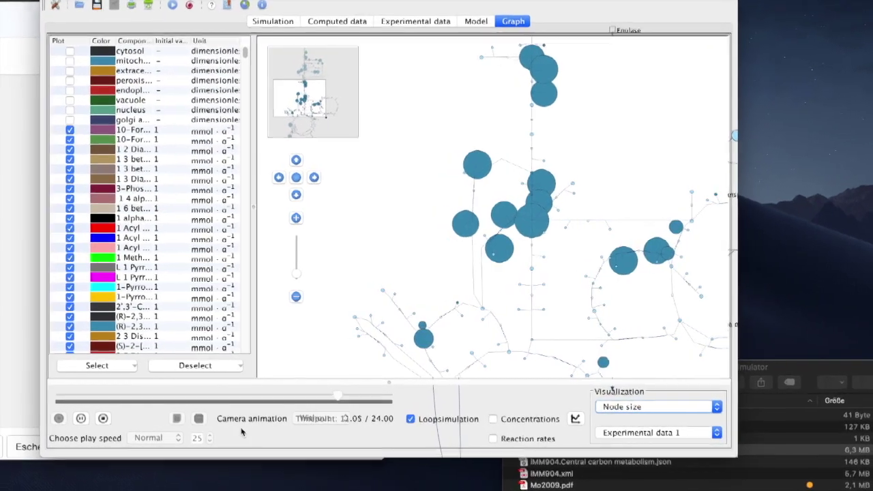
pyautogui.click(614, 405)
pyautogui.click(664, 453)
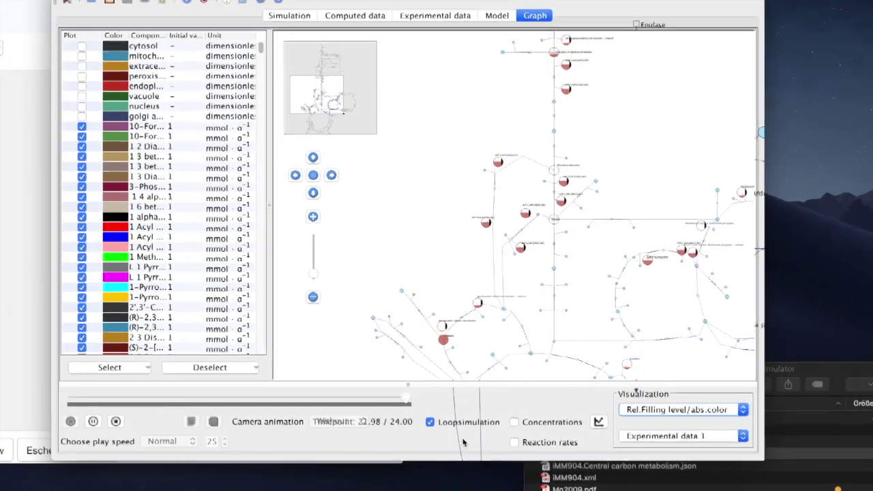
# - Change the play speed to Fast, replay the animation, then stop it back at the start
pyautogui.click(122, 423)
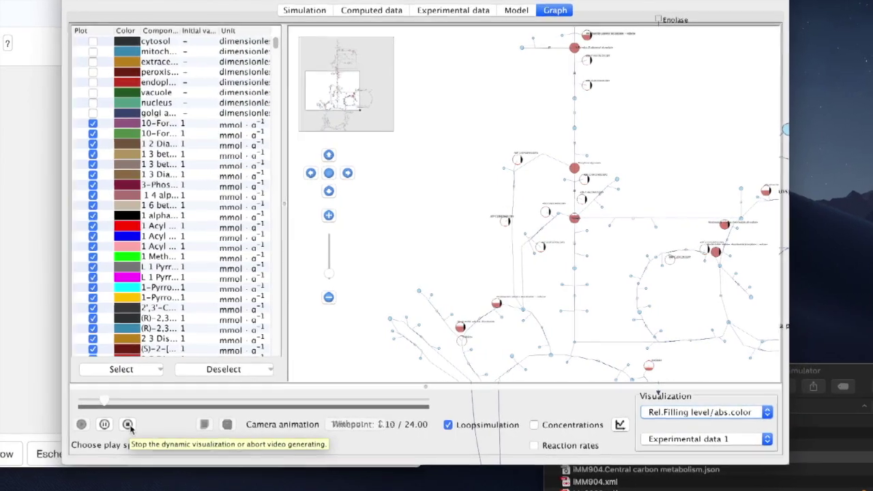
pyautogui.click(131, 425)
pyautogui.click(181, 447)
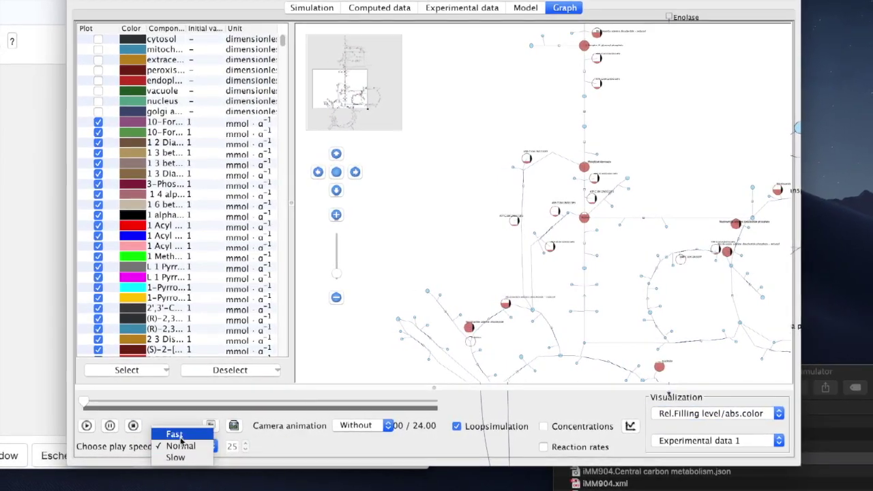
pyautogui.click(176, 434)
pyautogui.click(84, 425)
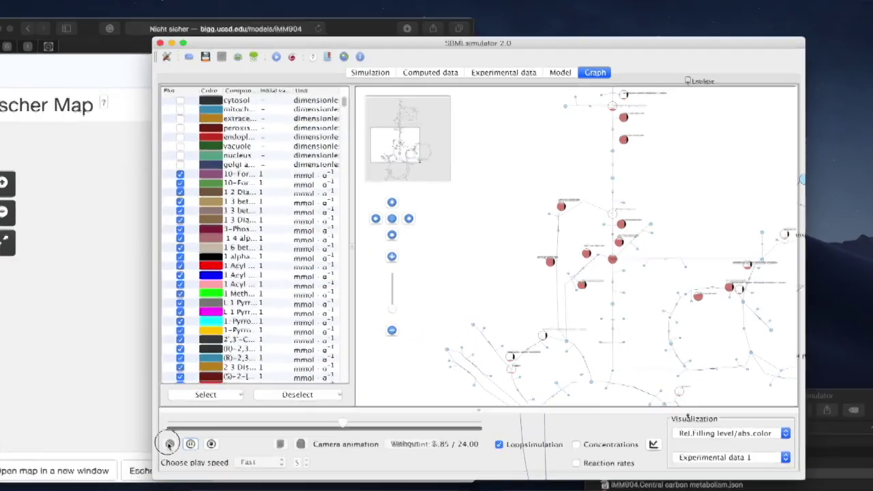
pyautogui.click(211, 443)
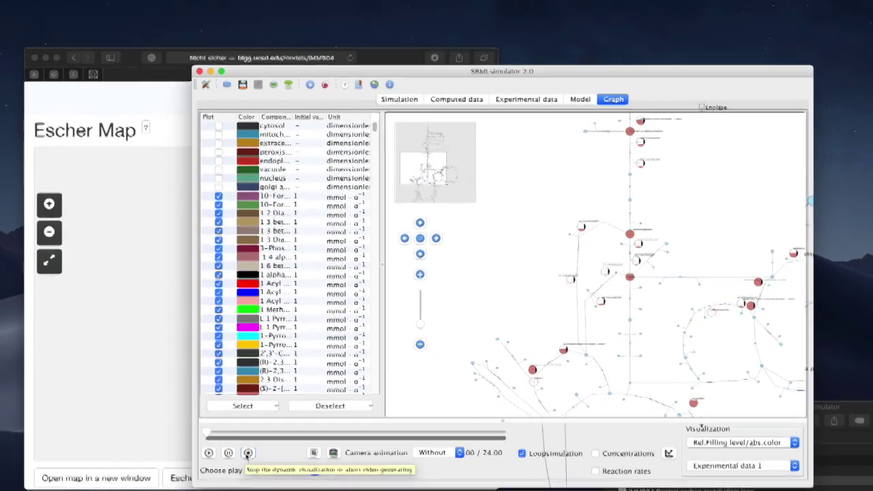
pyautogui.click(676, 458)
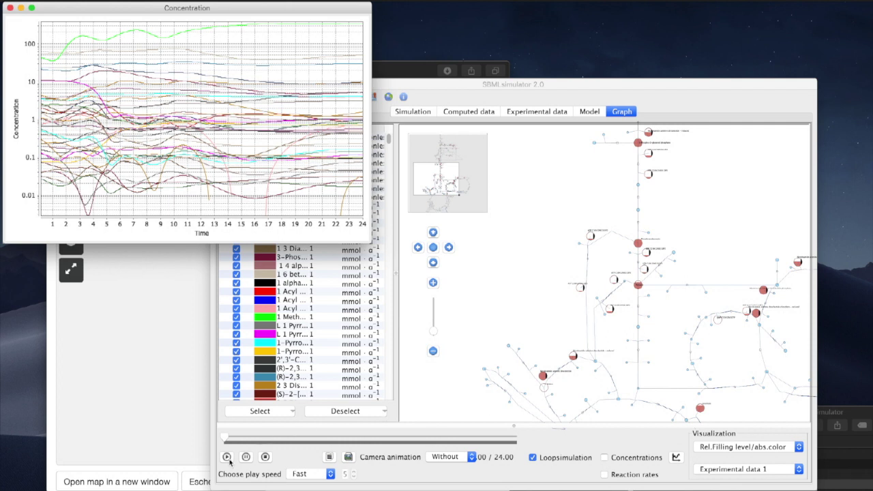
pyautogui.click(228, 457)
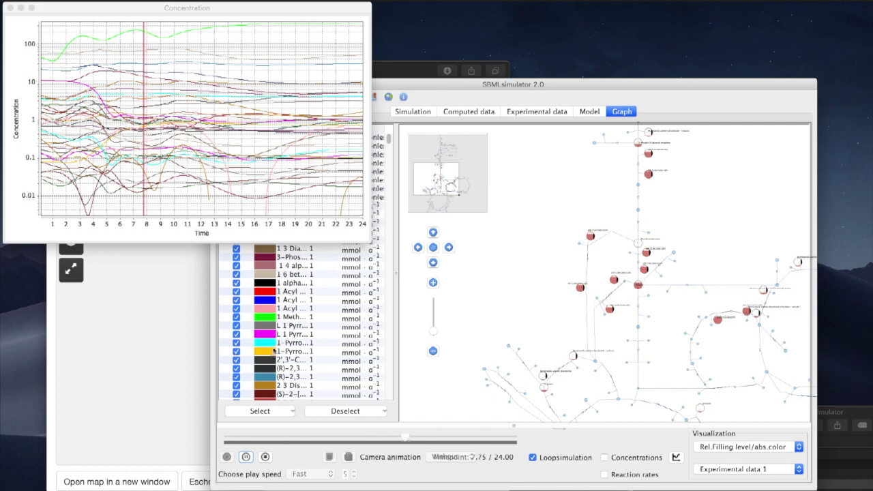
pyautogui.click(265, 457)
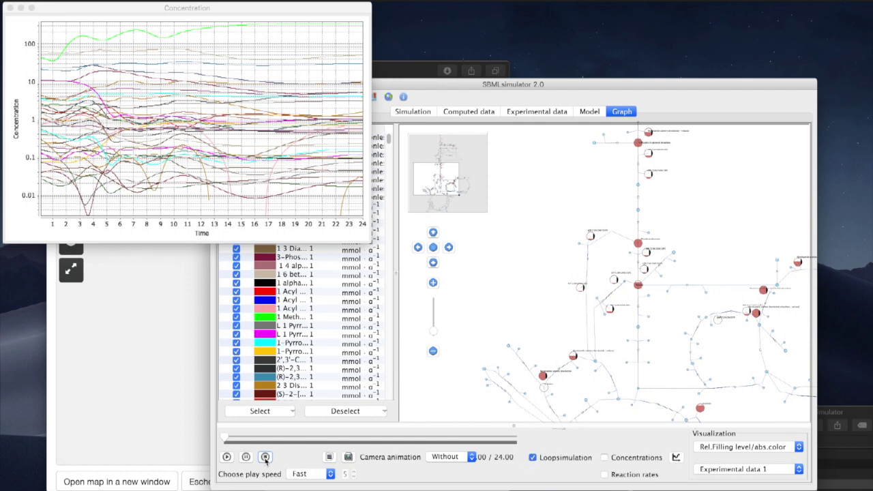
pyautogui.click(8, 9)
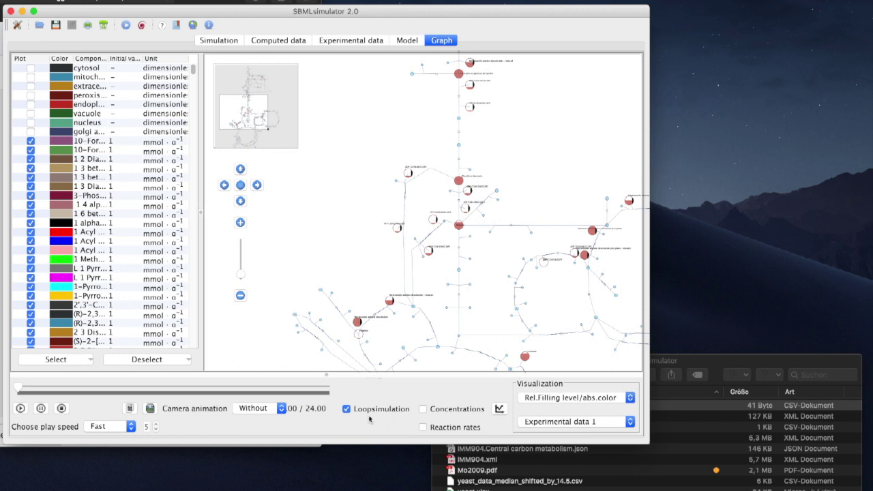
# - Set Camera animation to Fast and play the yeast map animation with camera movement
pyautogui.click(251, 409)
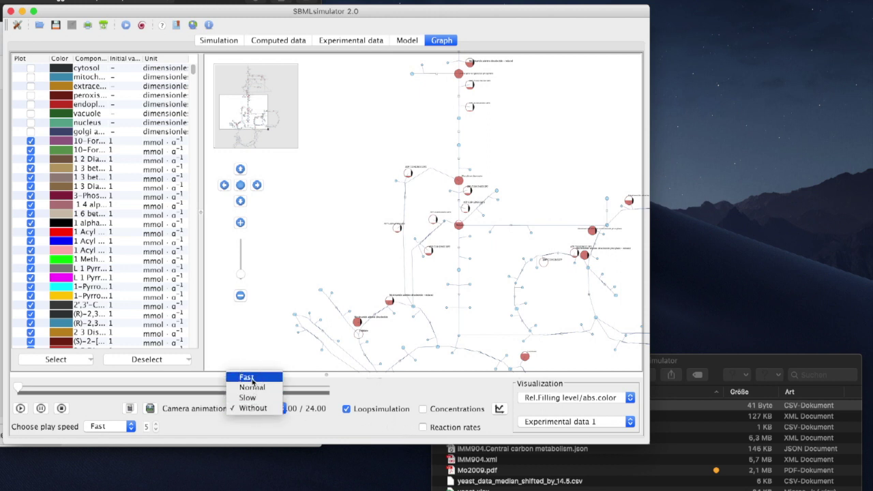
pyautogui.click(247, 377)
pyautogui.click(20, 408)
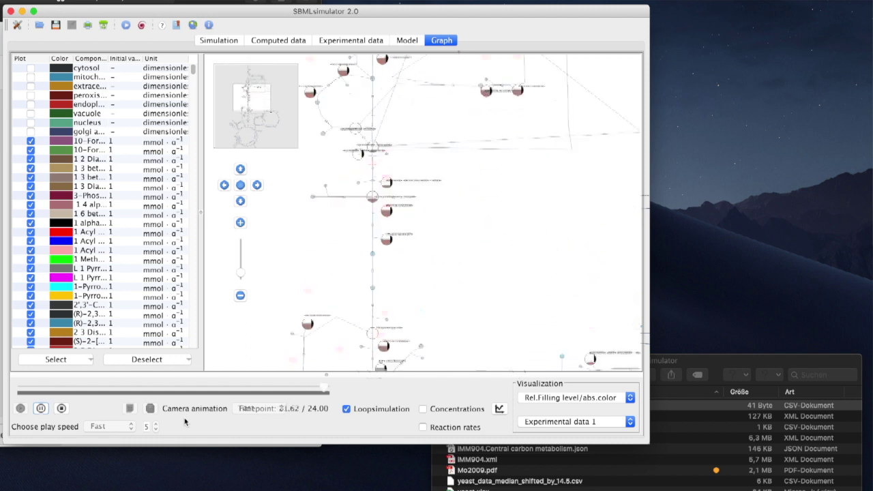
pyautogui.click(682, 438)
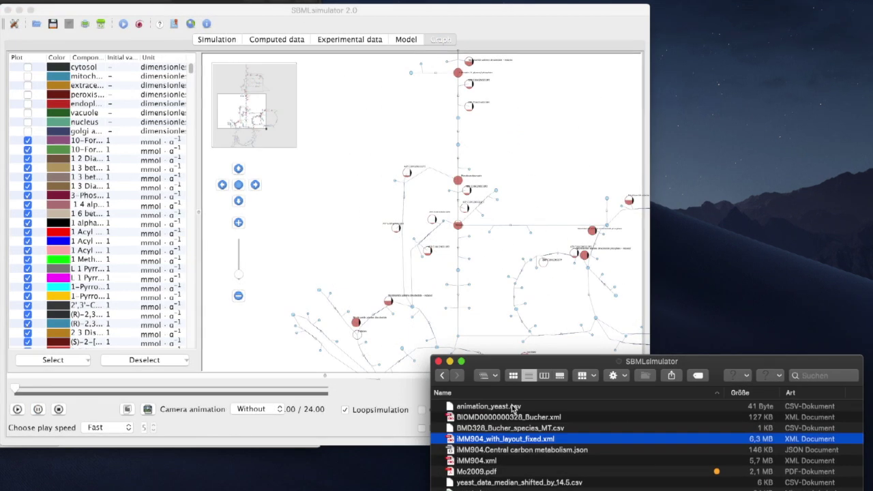
pyautogui.click(515, 407)
pyautogui.press('space')
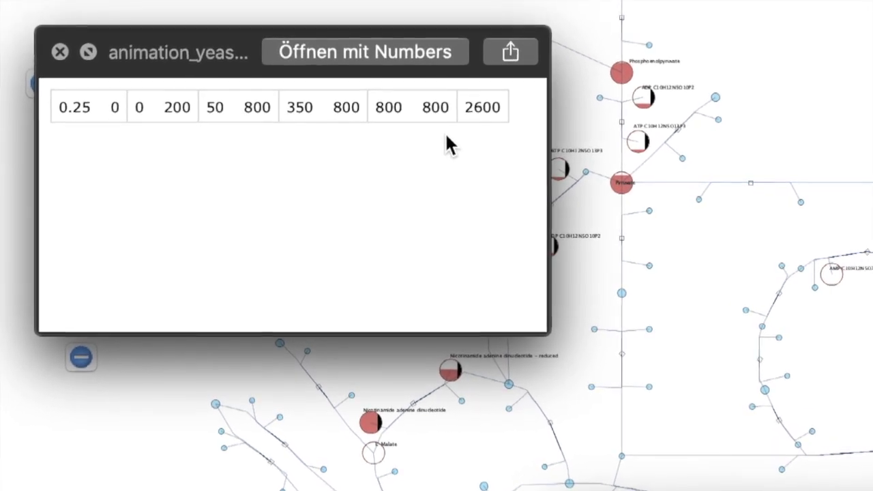
pyautogui.press('space')
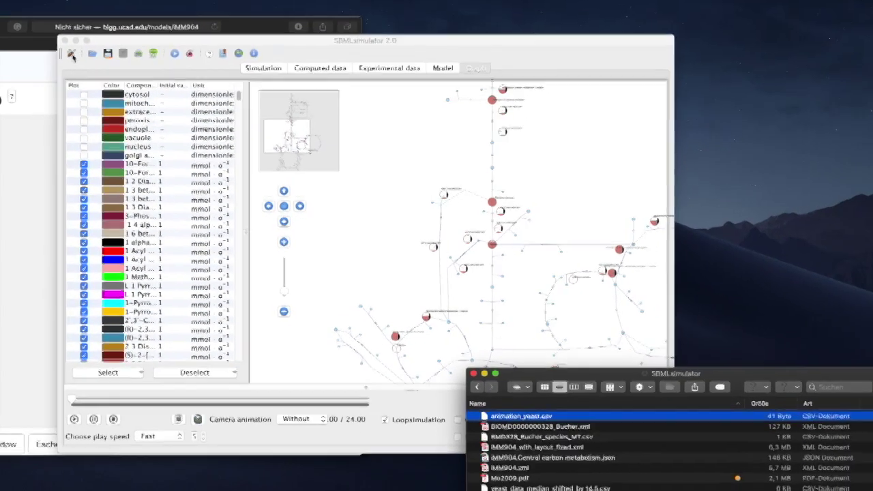
# - Verify the camera animation file animation_yeast.csv in Preferences > Network dynamics and accept
pyautogui.click(71, 55)
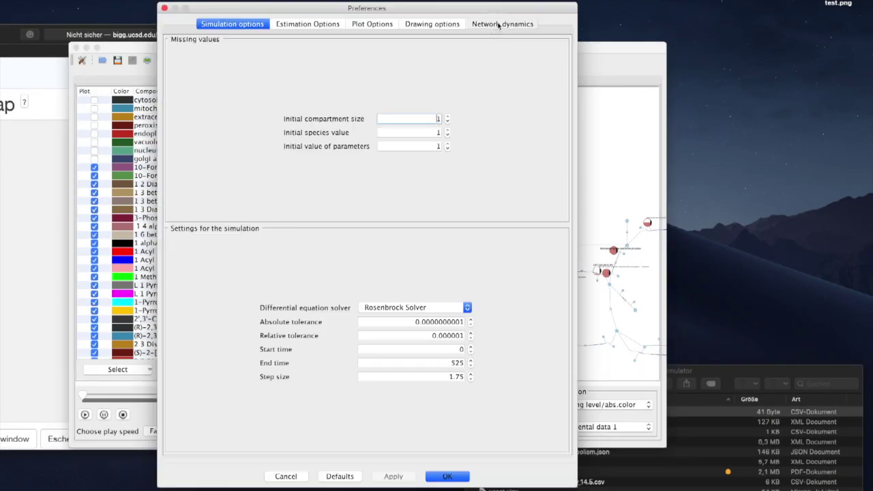
pyautogui.click(498, 24)
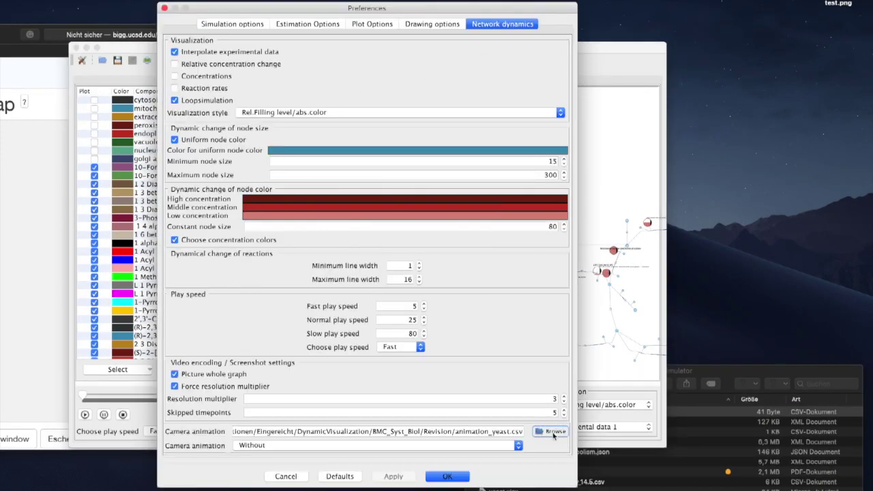
pyautogui.click(551, 432)
pyautogui.click(419, 337)
pyautogui.click(447, 476)
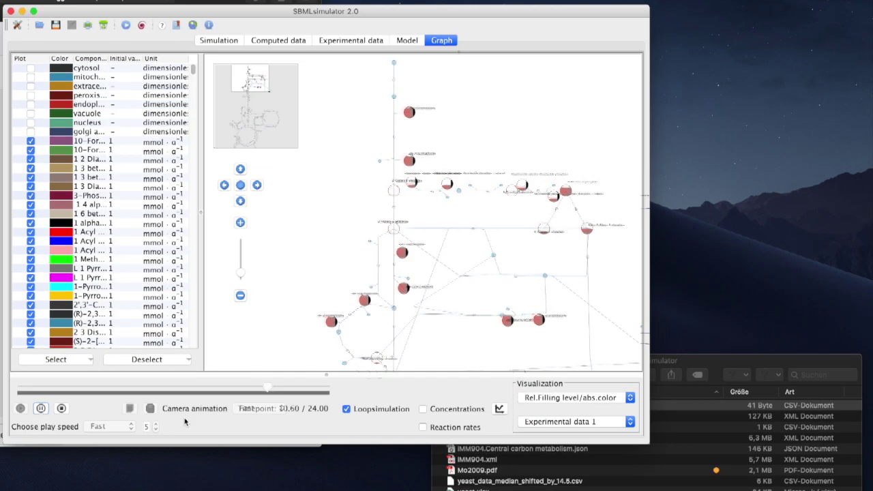
# - Stop playback, reset to time 0, and uncheck Loopsimulation
pyautogui.click(61, 408)
pyautogui.click(345, 408)
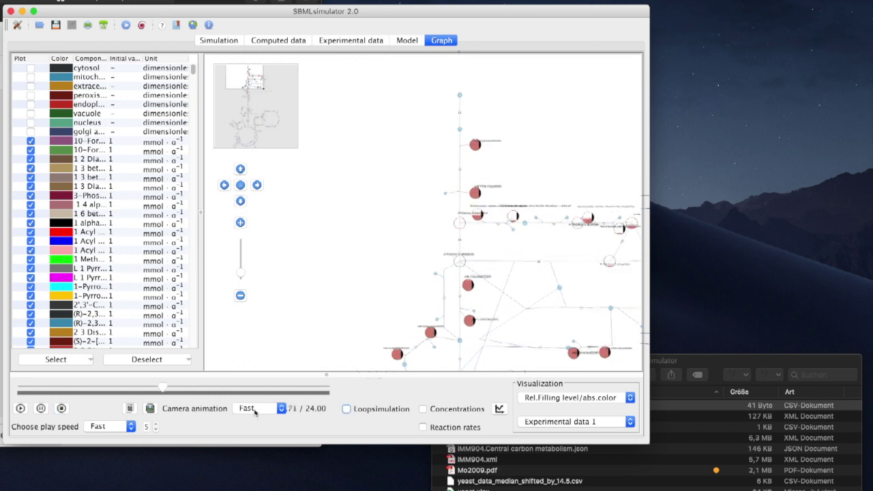
pyautogui.click(61, 408)
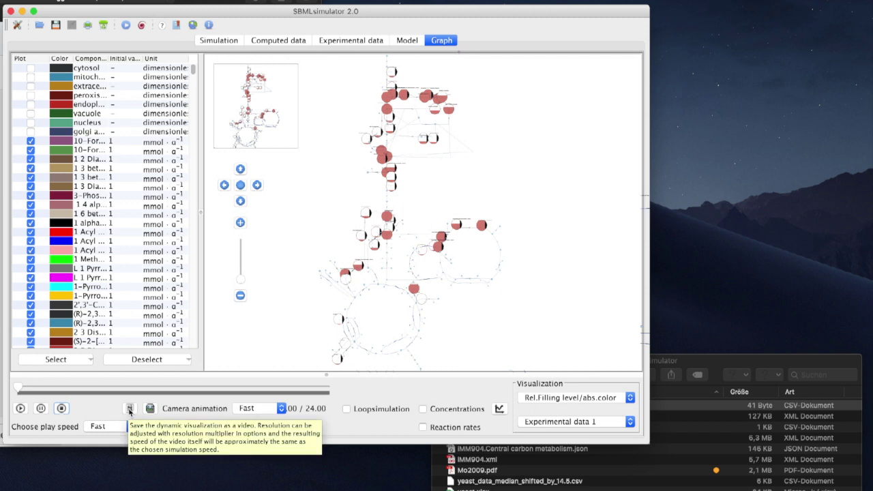
# - Save the animation video as test.mov on the Desktop after accepting the warning
pyautogui.click(130, 409)
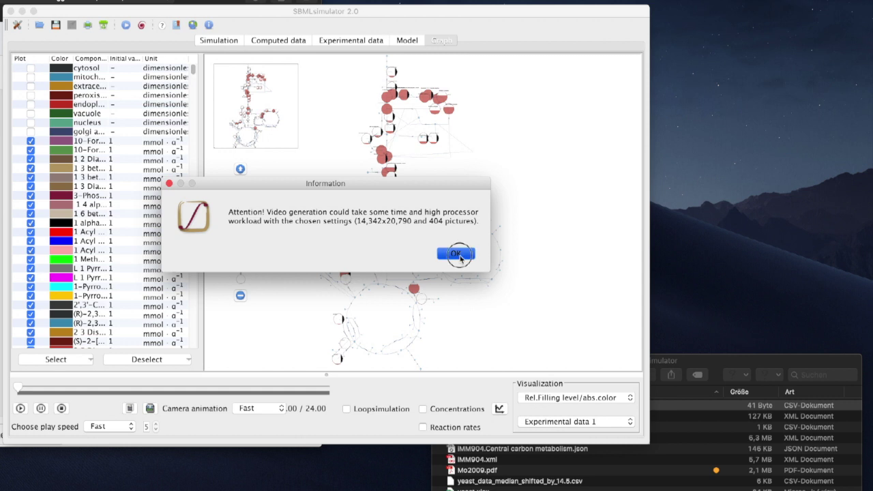
pyautogui.click(456, 254)
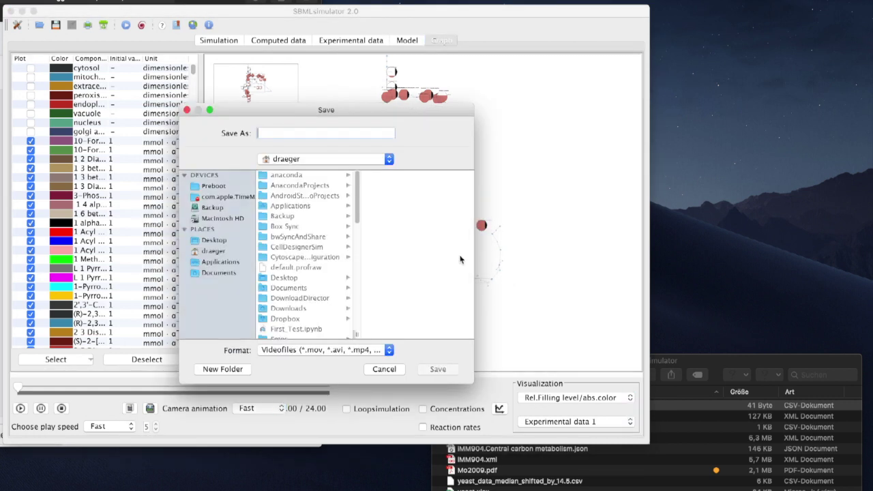
pyautogui.click(288, 278)
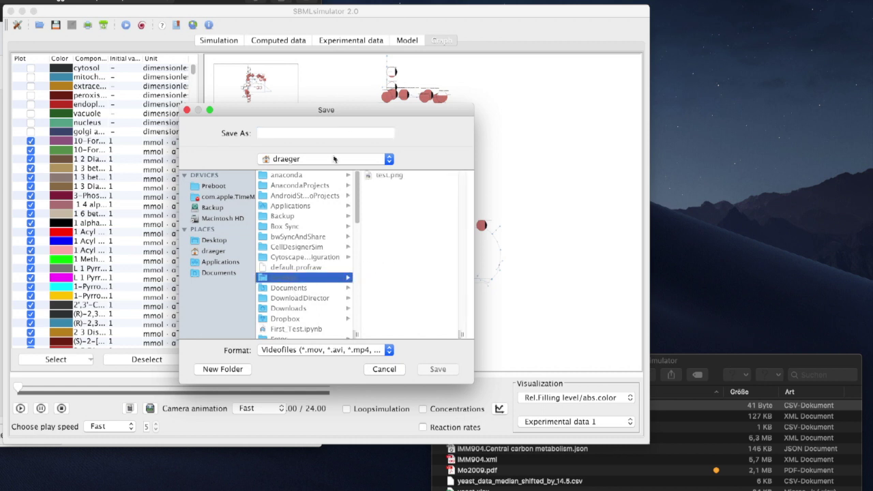
pyautogui.click(331, 133)
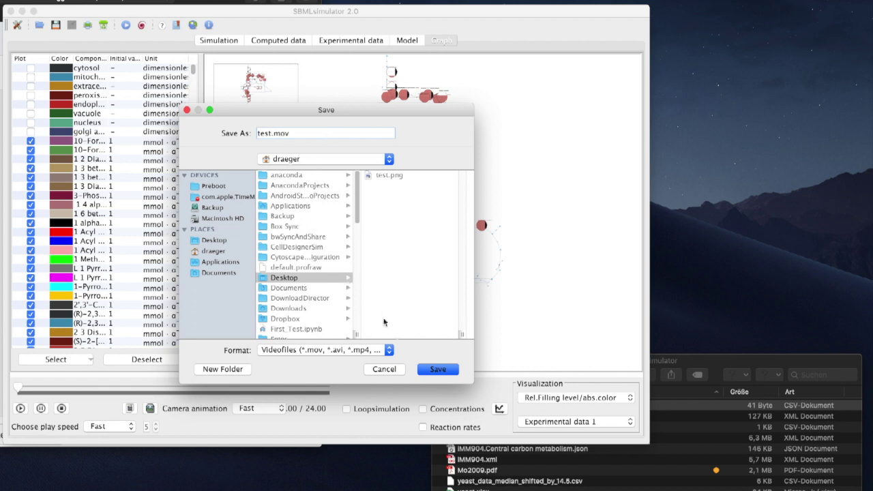
pyautogui.click(438, 369)
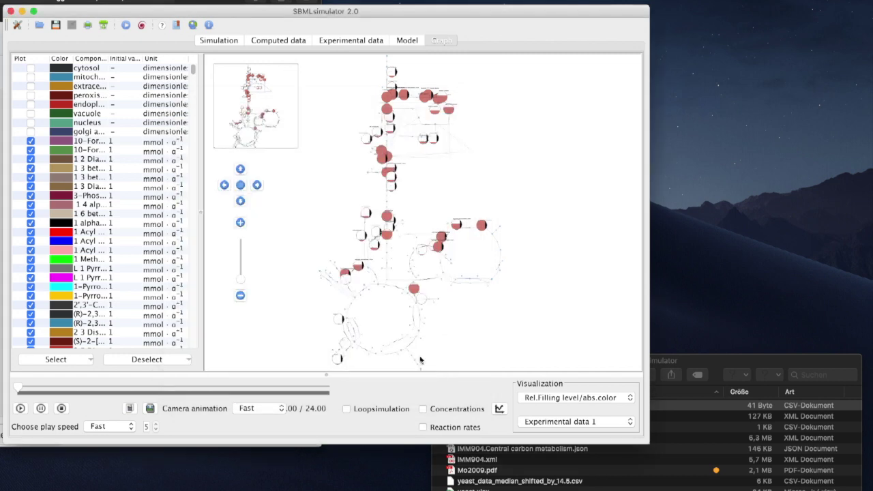